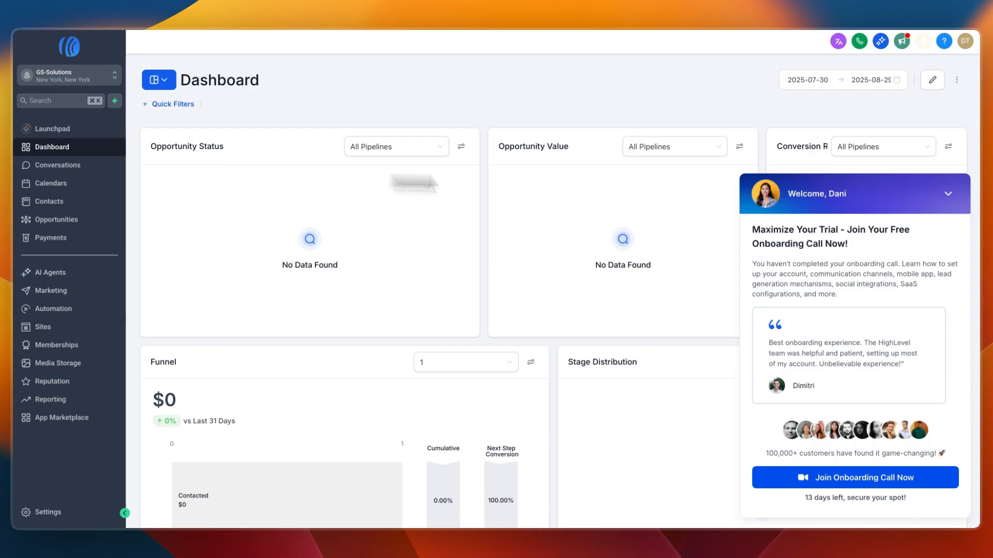
- Collapse the onboarding call pop-up and examine the 30-day free trial sign-up form on the HighLevel offer page
click(948, 195)
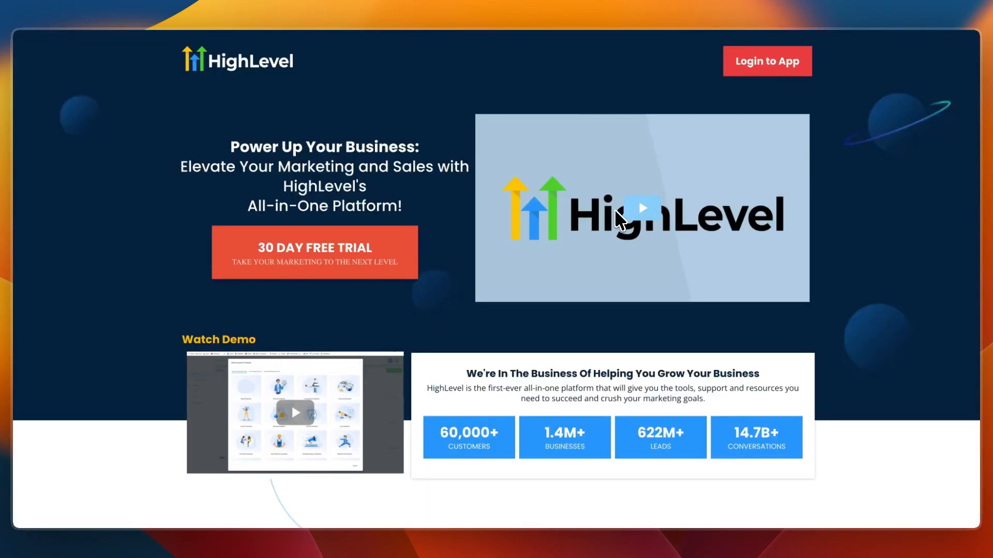
click(395, 247)
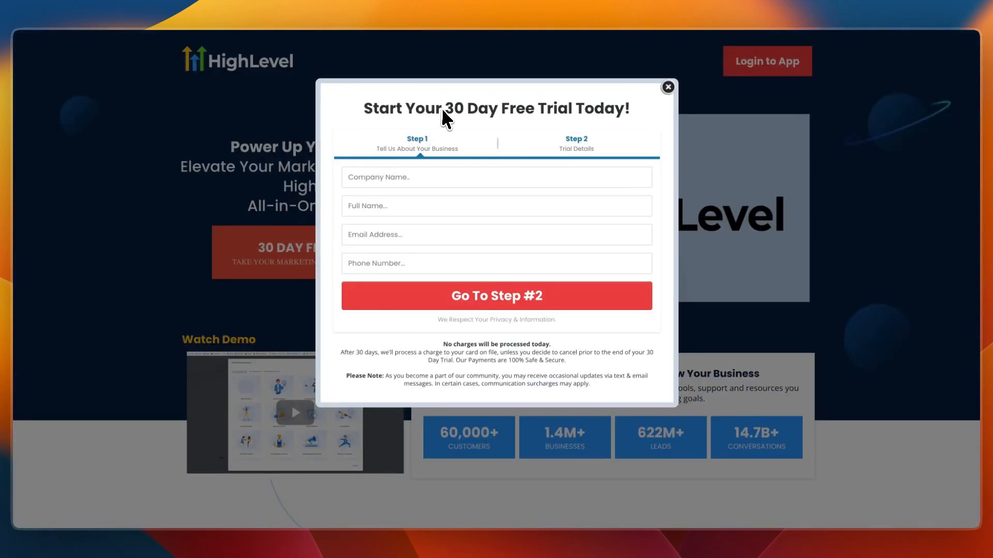
drag(442, 107, 585, 115)
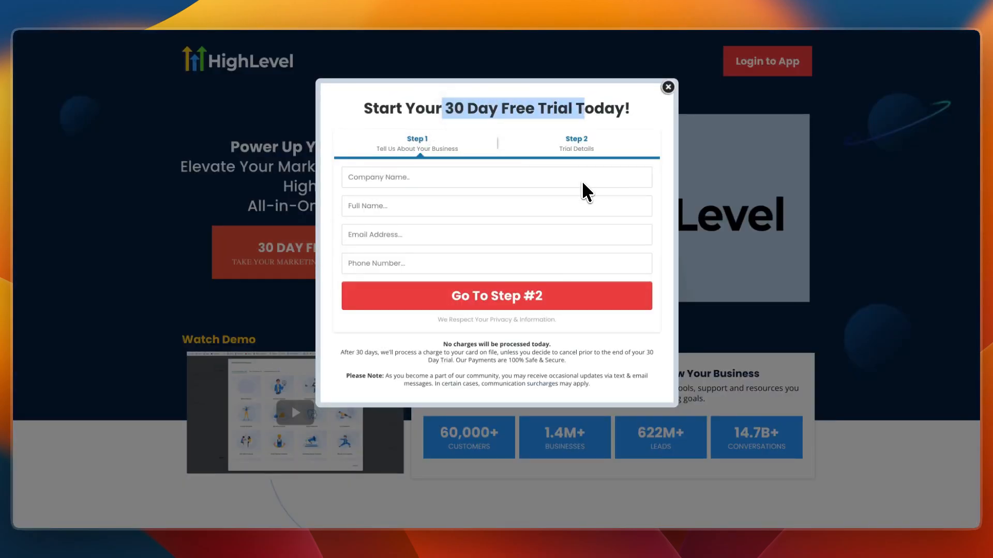
click(308, 126)
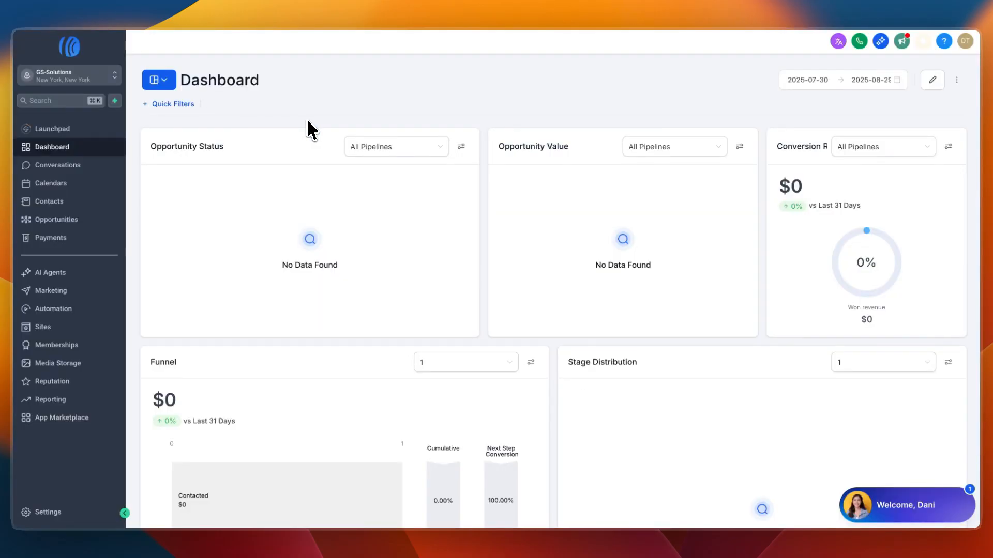
- Switch from the GS-Solutions sub-account to the agency view and open the list of sub-accounts
click(77, 74)
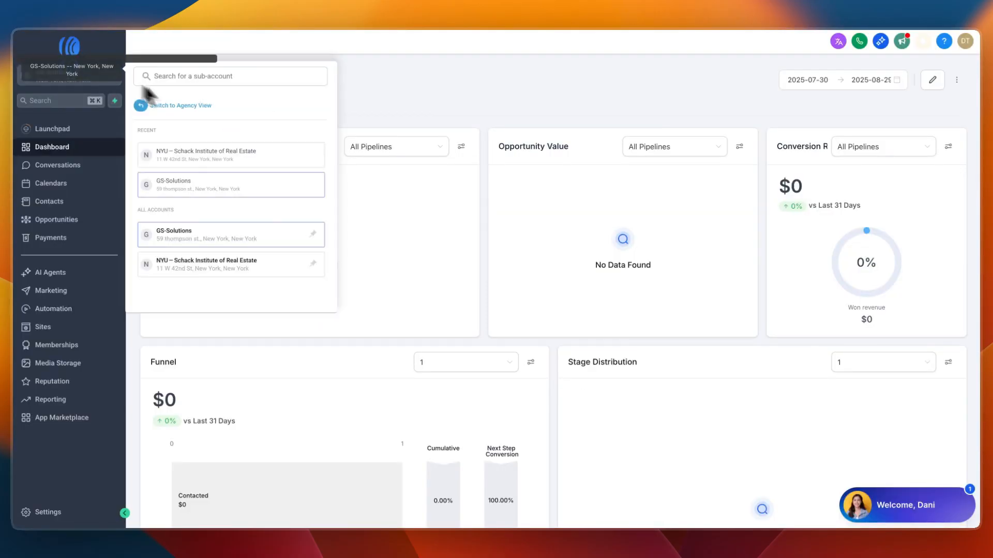
click(179, 104)
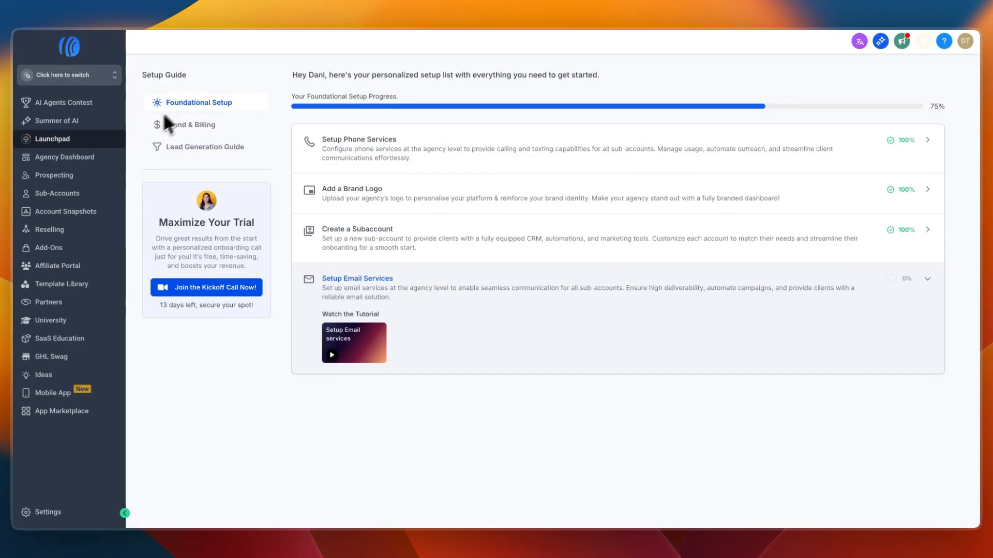
click(71, 194)
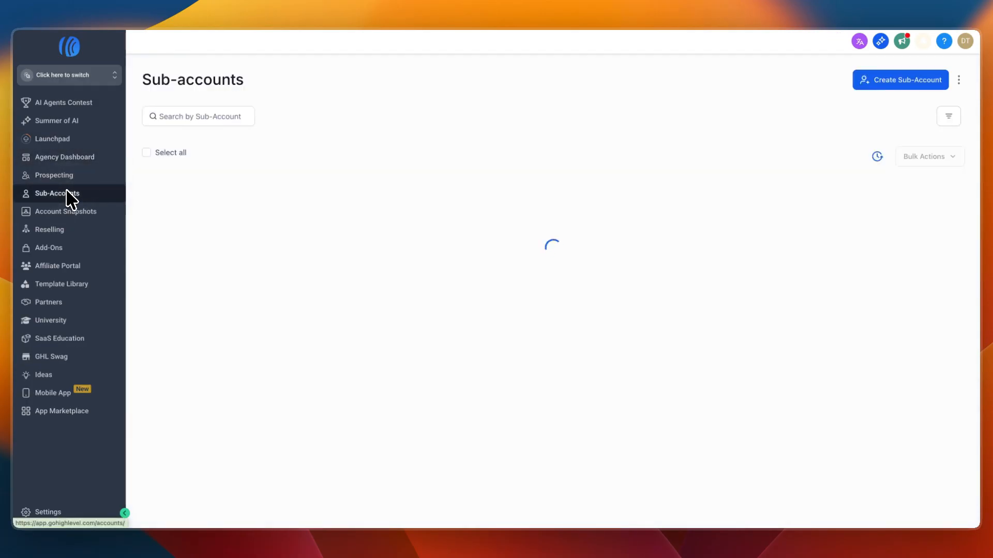
- Start creating a sub-account based on the Steakhouse snapshot template in the Restaurant & Bar category
click(913, 79)
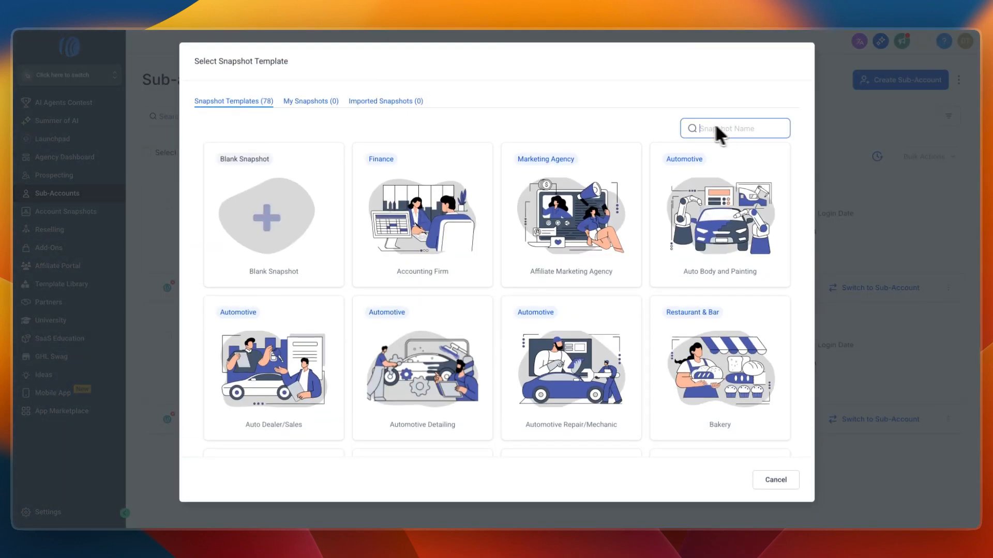
click(535, 110)
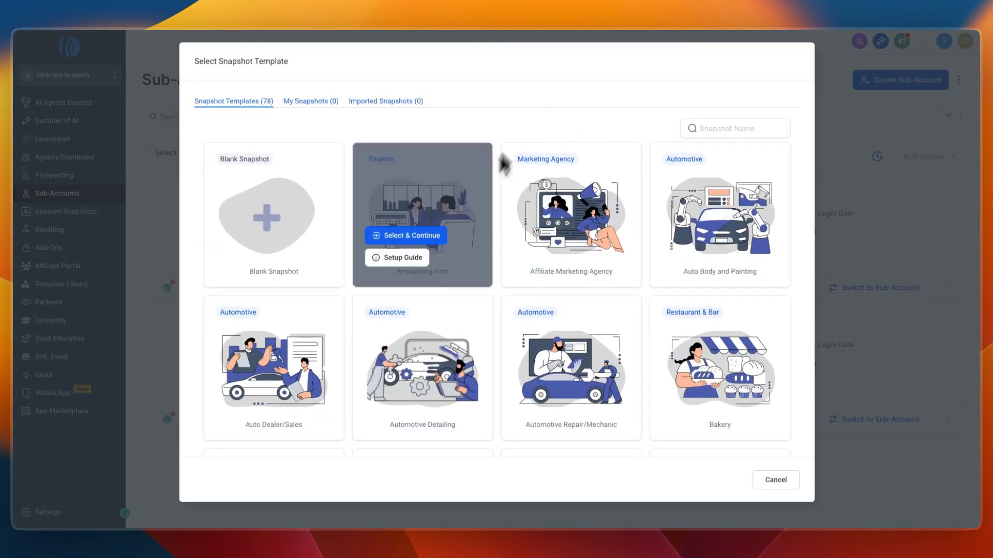
scroll(471, 221, down, 6)
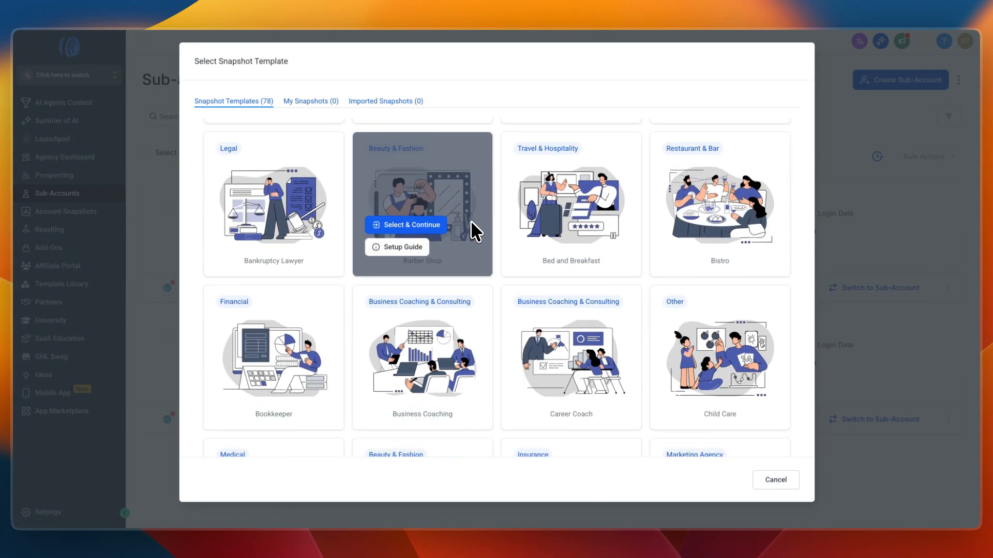
scroll(471, 224, down, 15)
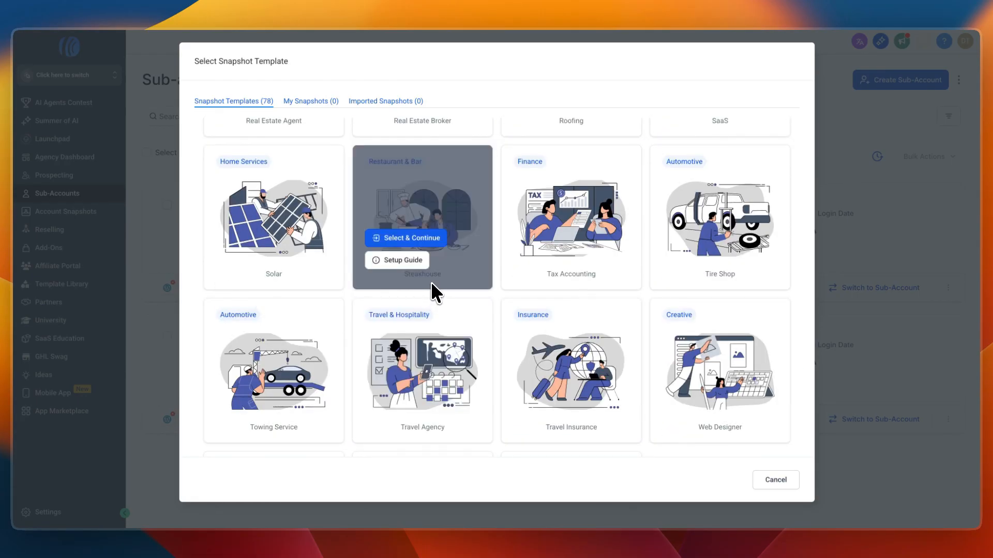
scroll(431, 283, down, 1)
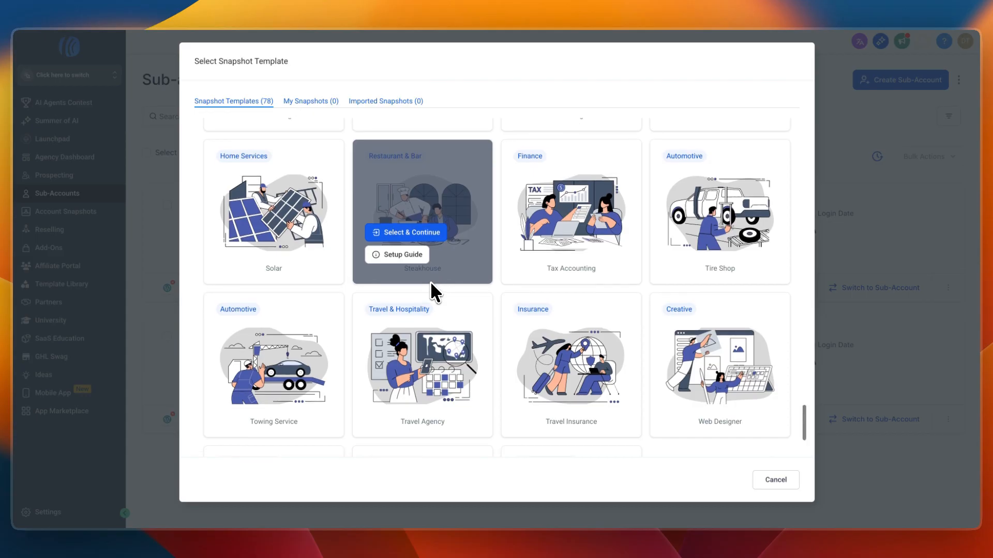
click(415, 229)
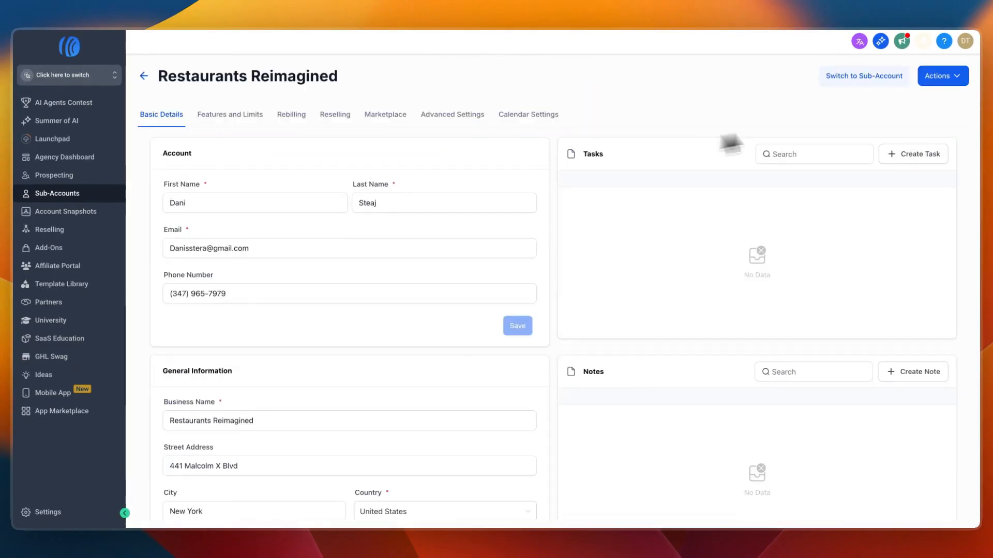
- Switch to the Restaurants Reimagined sub-account and open the Steakhouse Offer funnel from its sites
click(876, 76)
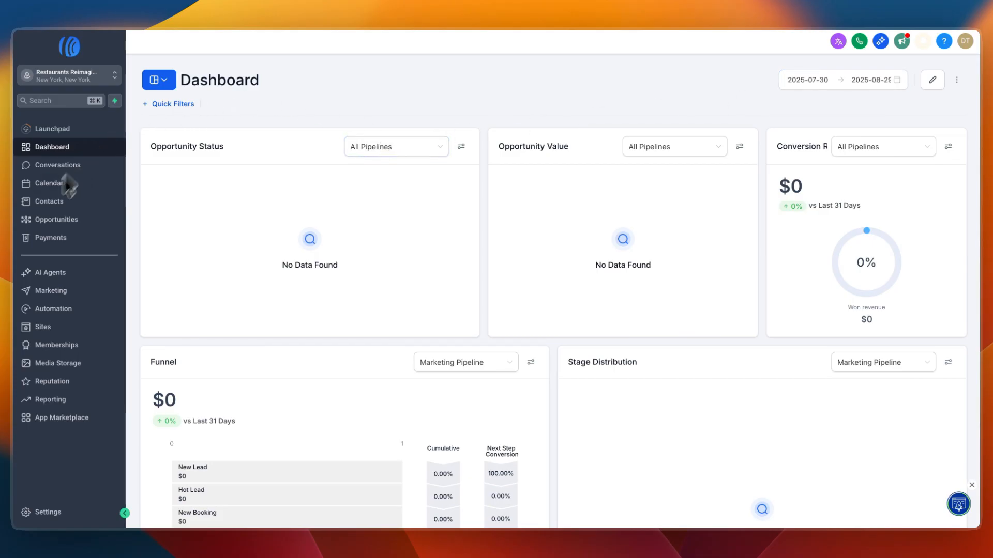
click(43, 328)
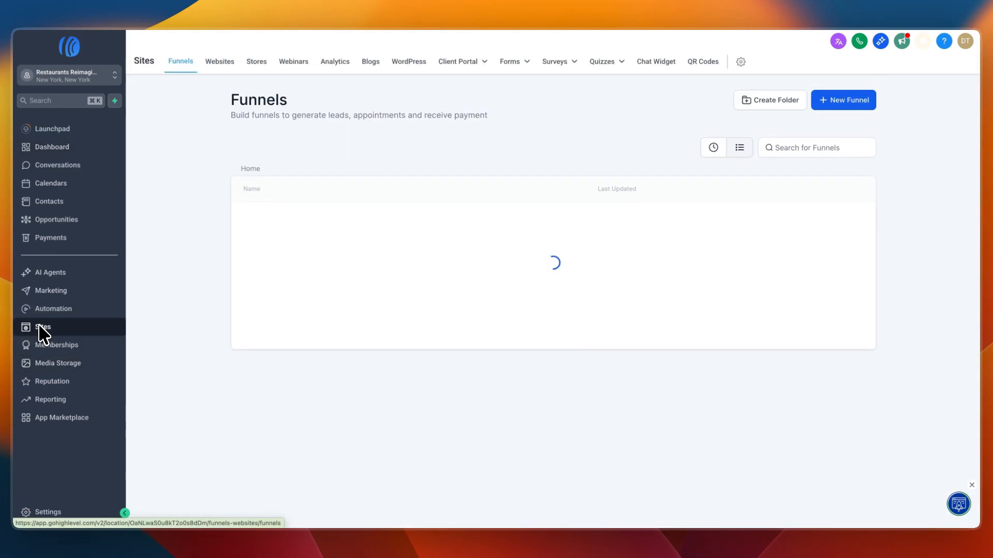
drag(229, 100, 314, 107)
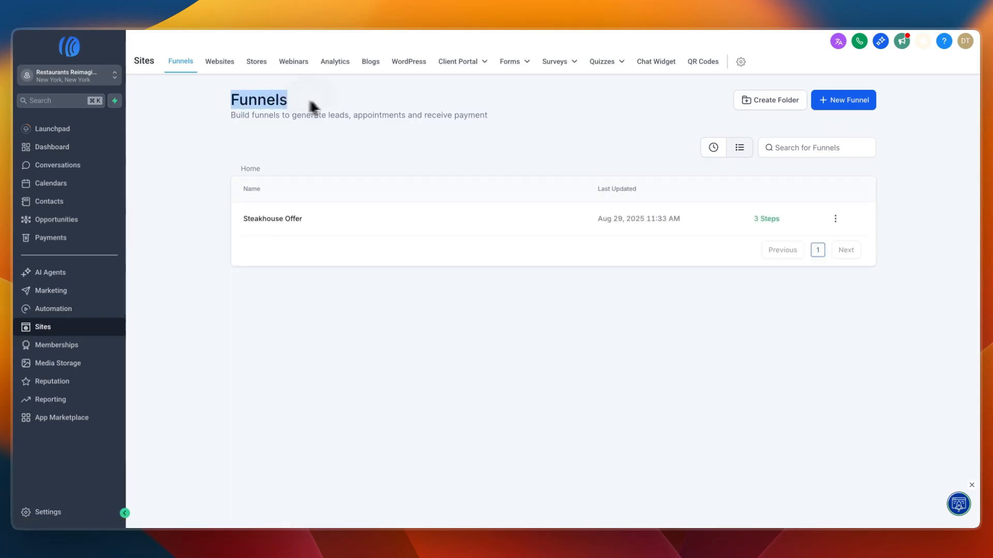
click(266, 159)
click(293, 221)
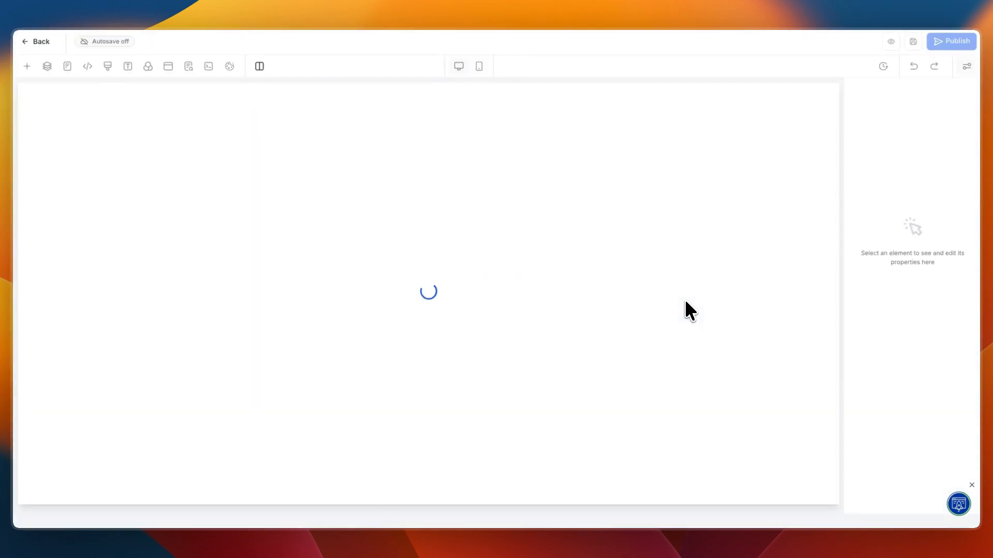
- Inspect the Offer page's headline and logo image settings, including the logo's media storage, and return to the funnel steps
click(398, 233)
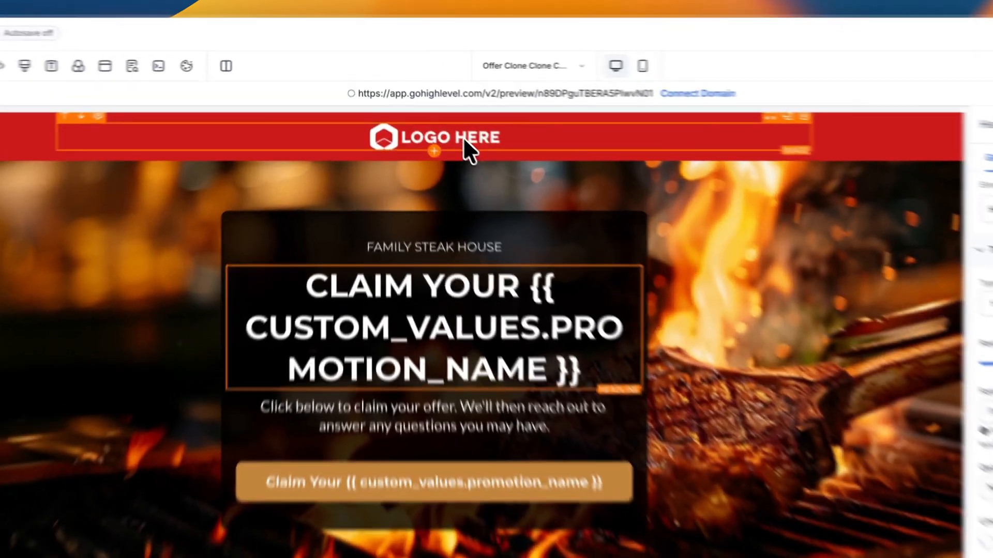
click(464, 138)
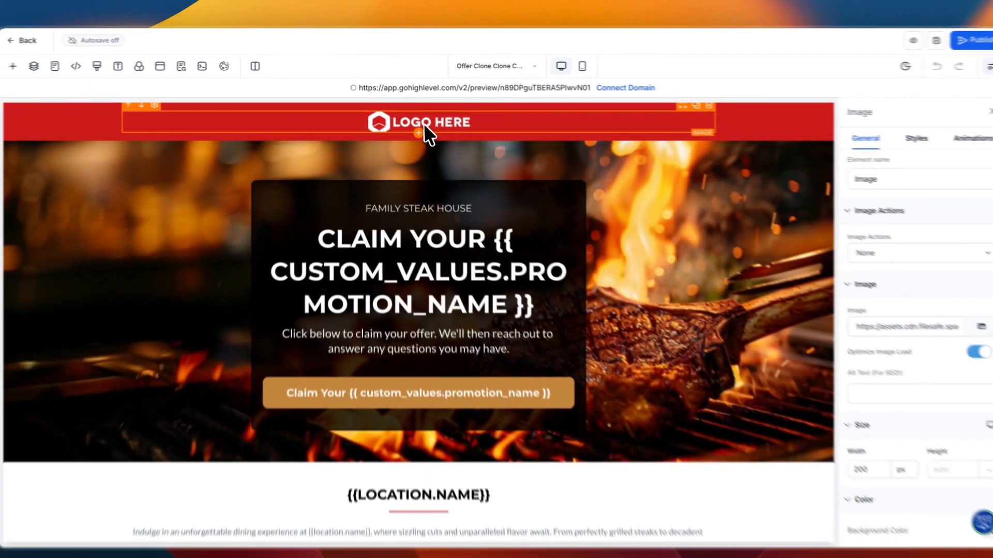
scroll(867, 222, down, 1)
scroll(862, 222, up, 1)
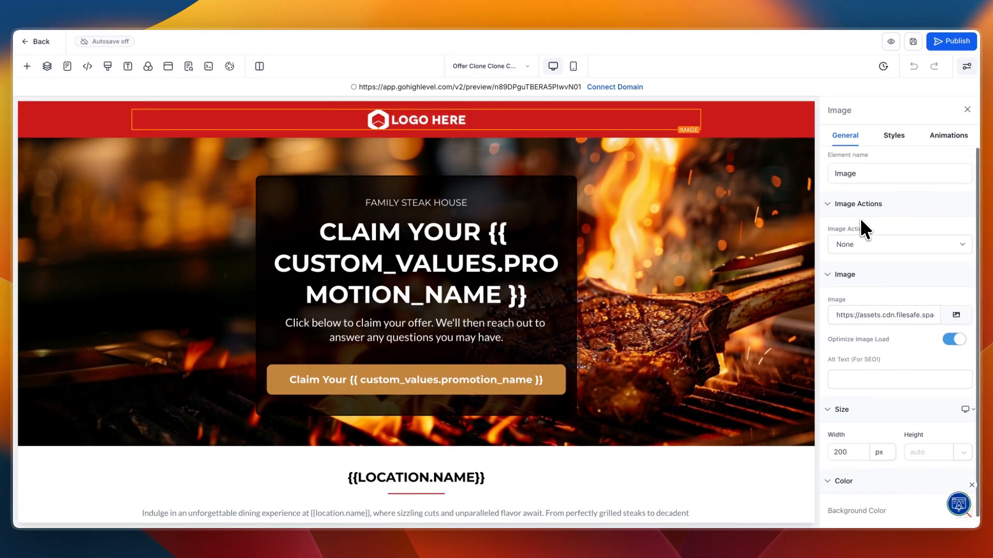
click(954, 318)
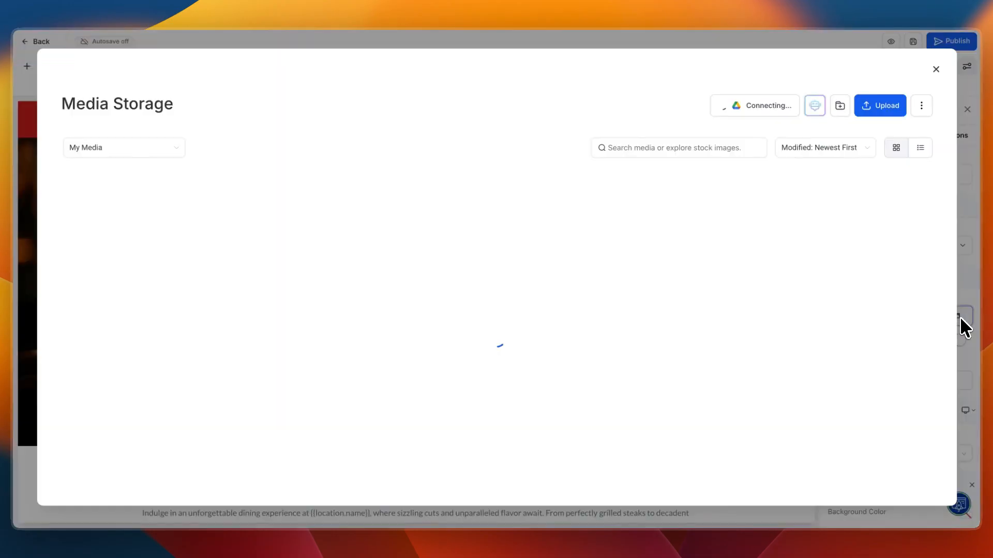
click(937, 67)
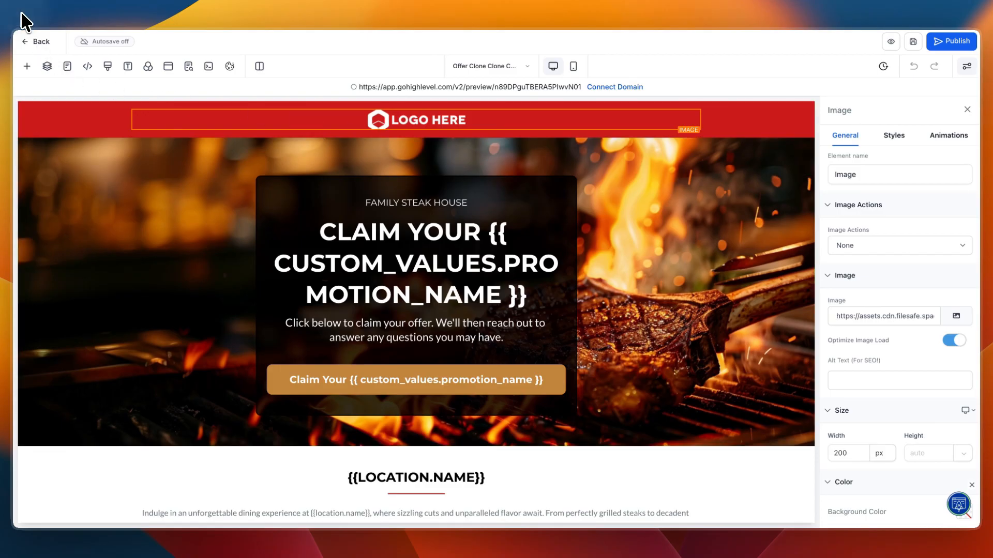
click(35, 41)
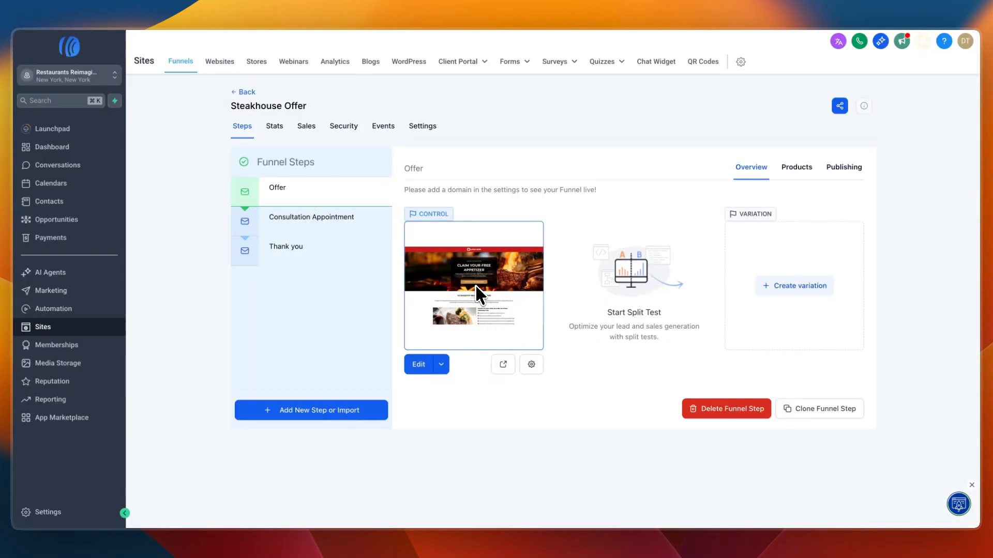
- Reopen the Offer page for editing, select its claim button, and preview the page's claim form pop-up
click(419, 364)
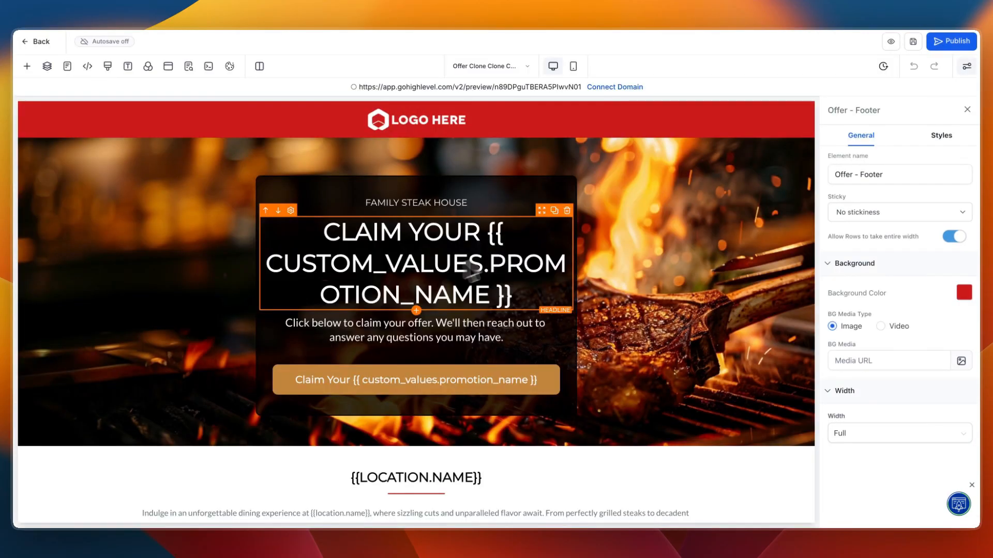
click(383, 387)
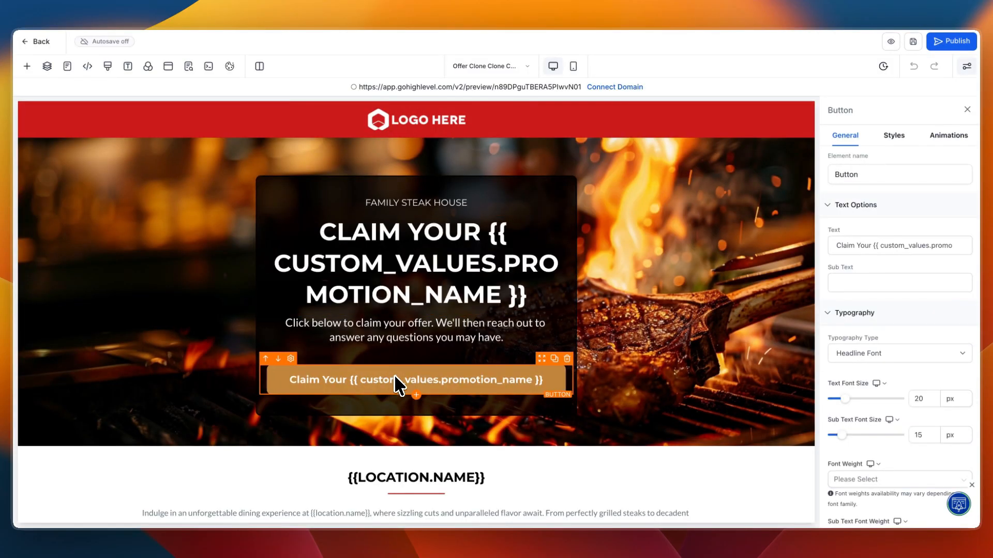
click(891, 41)
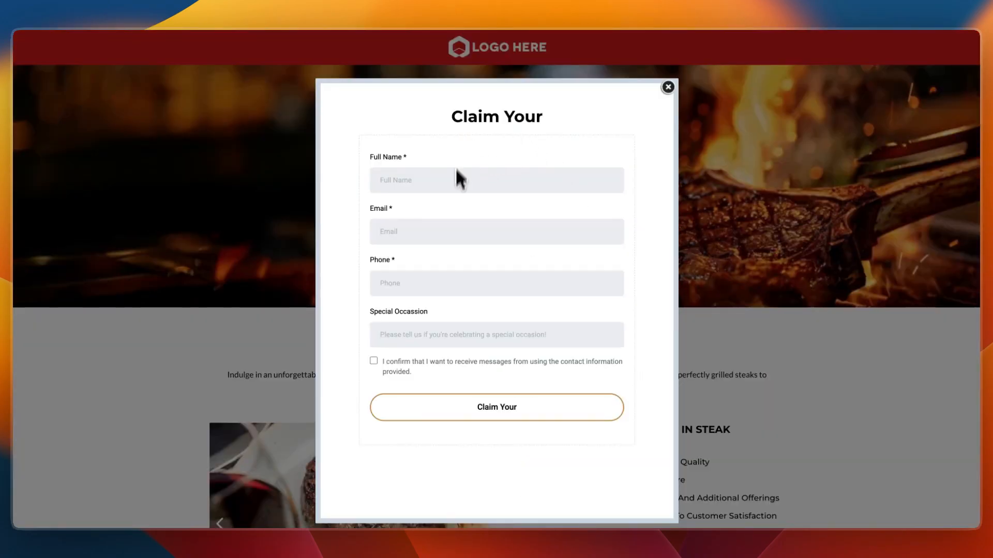
drag(410, 158, 368, 149)
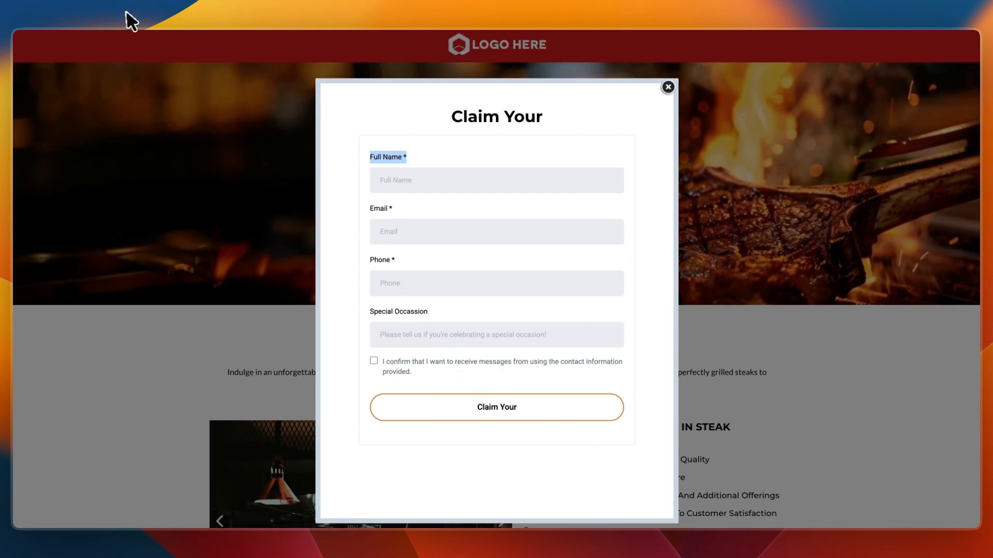
click(669, 88)
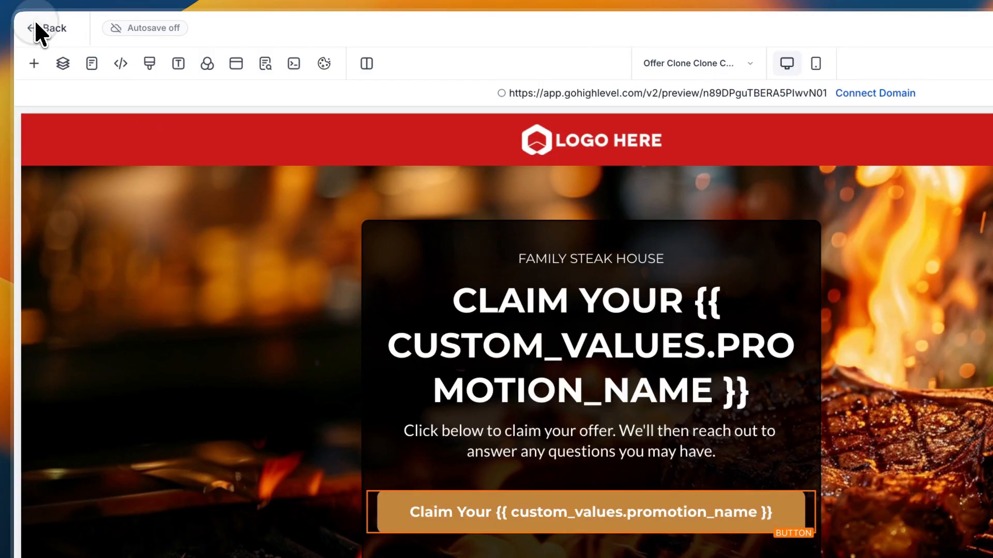
- Return to the Steakhouse Offer funnel steps and display the Consultation Appointment step
click(37, 41)
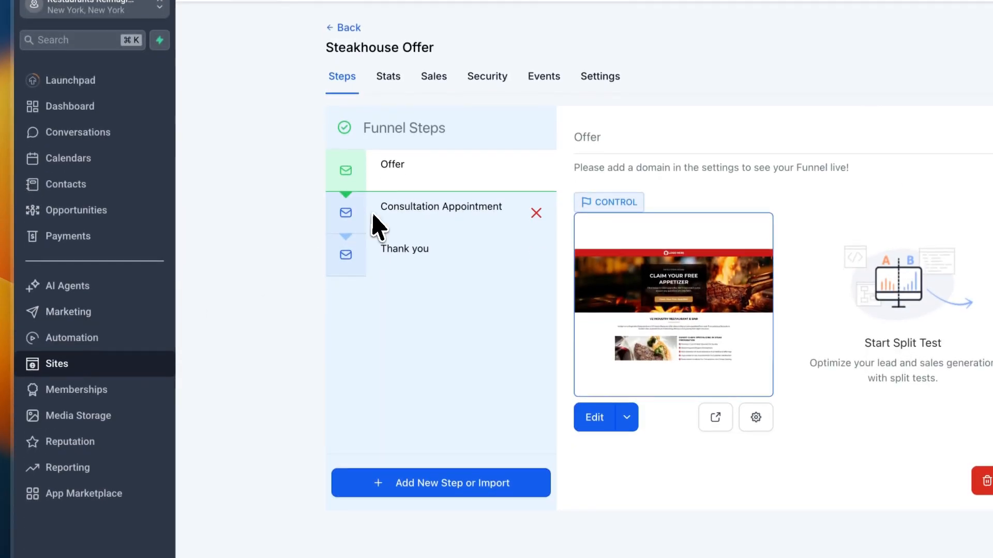
click(385, 290)
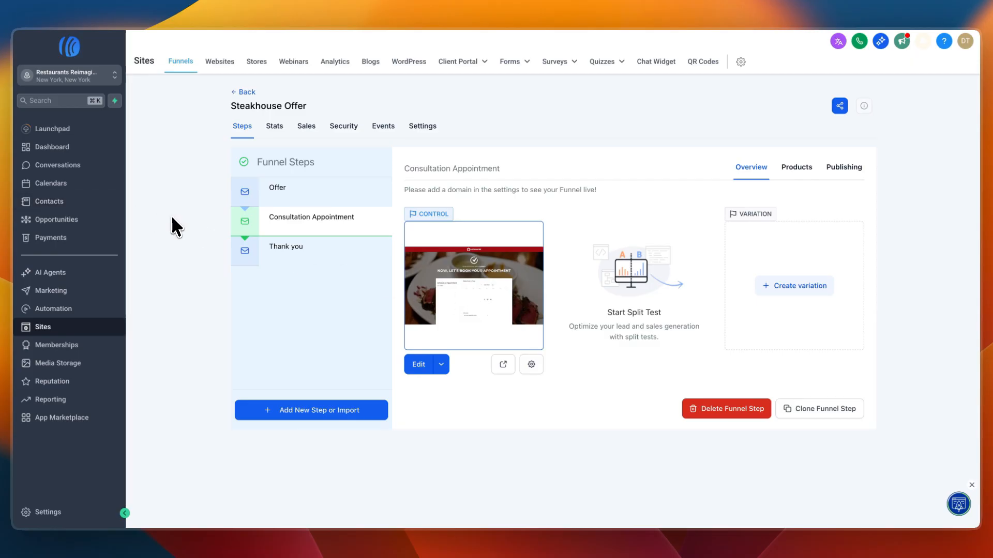
- Open the Schedule an Appointment calendar for editing and review its meeting details
click(70, 183)
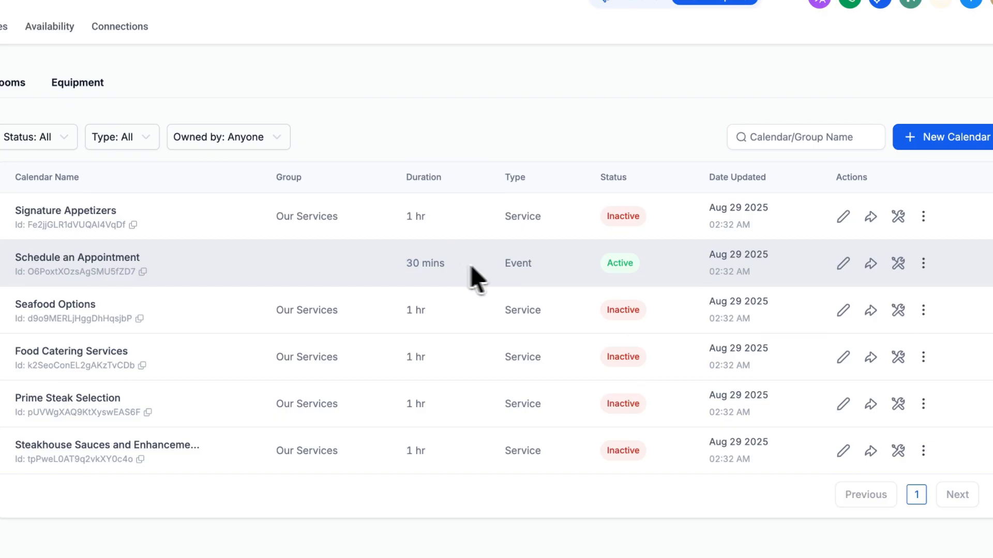
drag(472, 269, 604, 267)
click(597, 263)
click(843, 263)
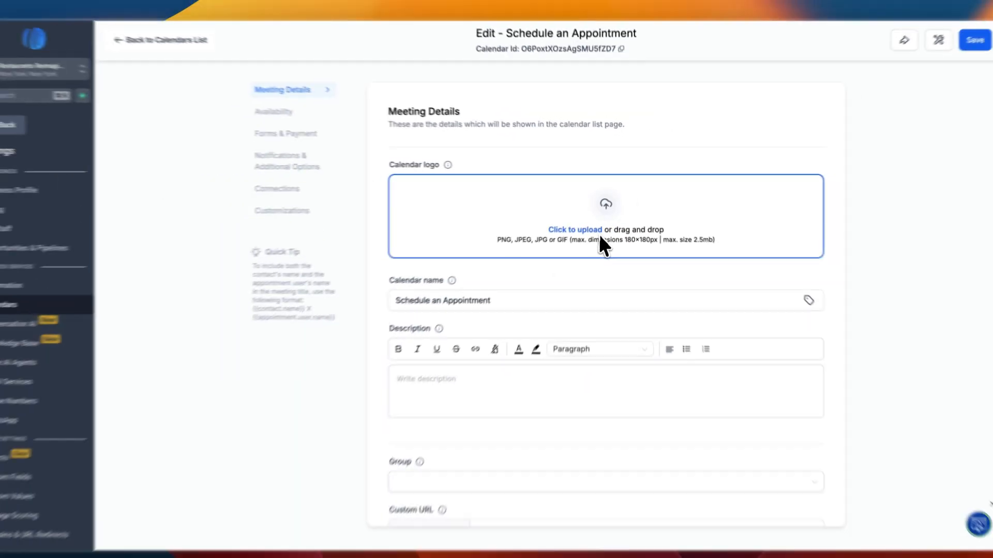
scroll(600, 237, down, 3)
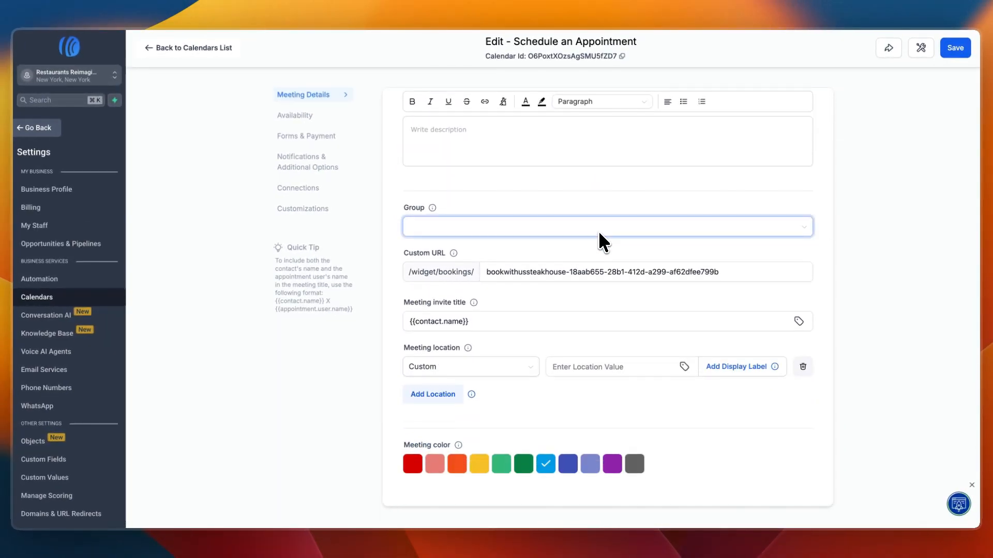
scroll(585, 232, up, 2)
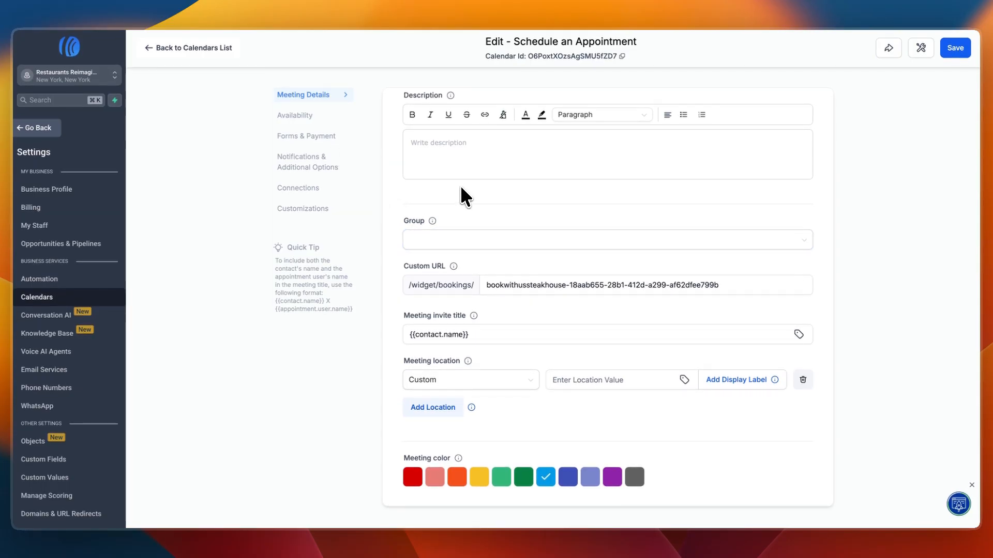
scroll(615, 287, up, 5)
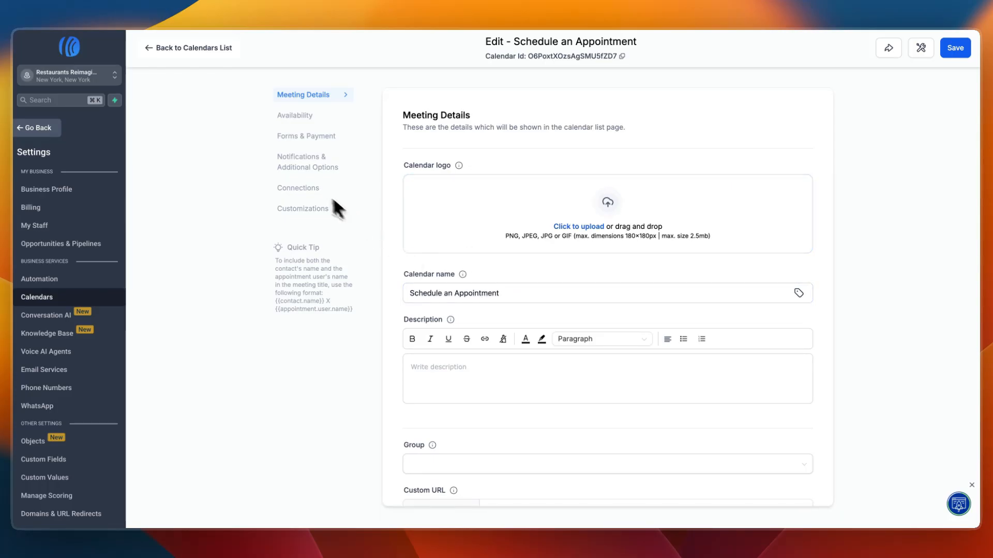
- Review the appointment calendar's external connections, notification options, and forms and payment settings
click(313, 189)
click(536, 184)
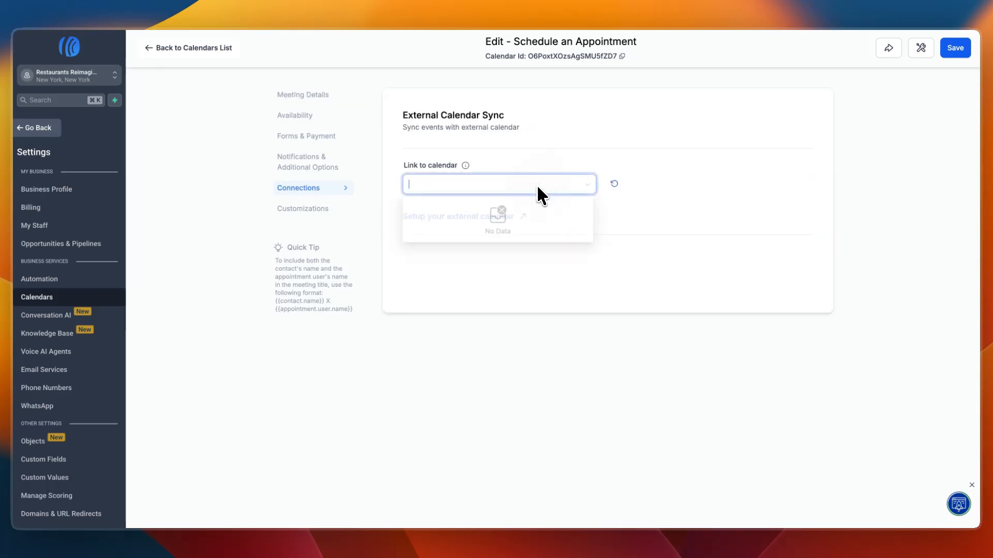
click(532, 293)
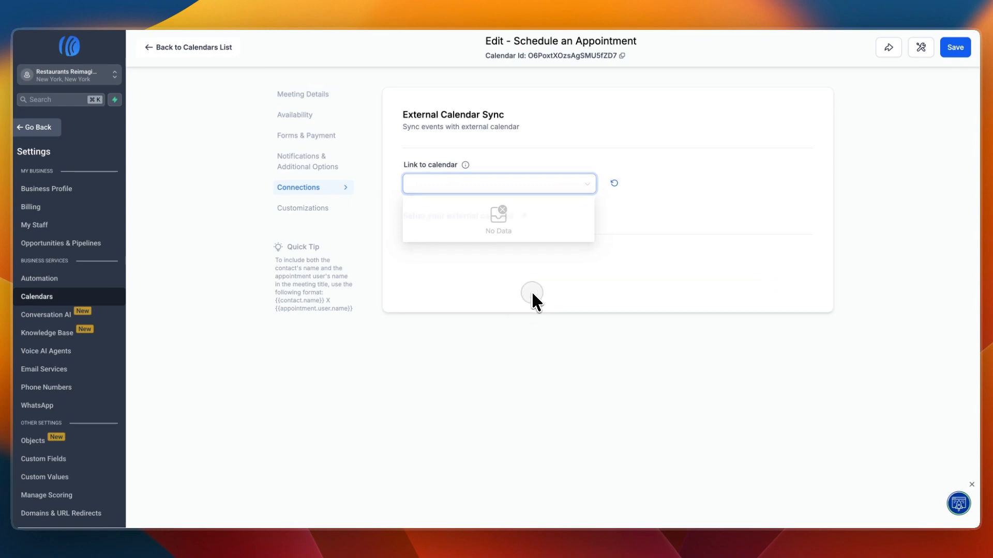
click(303, 161)
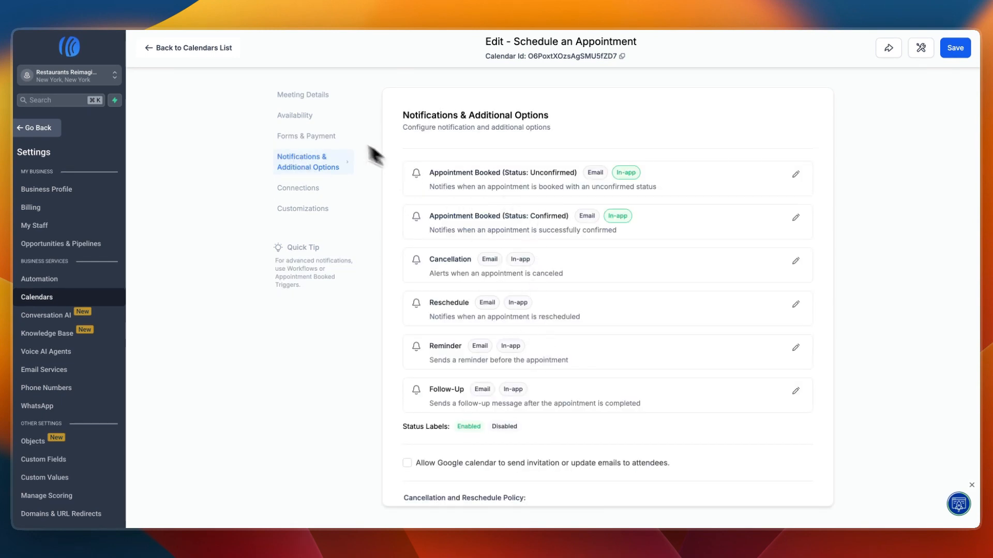
click(316, 137)
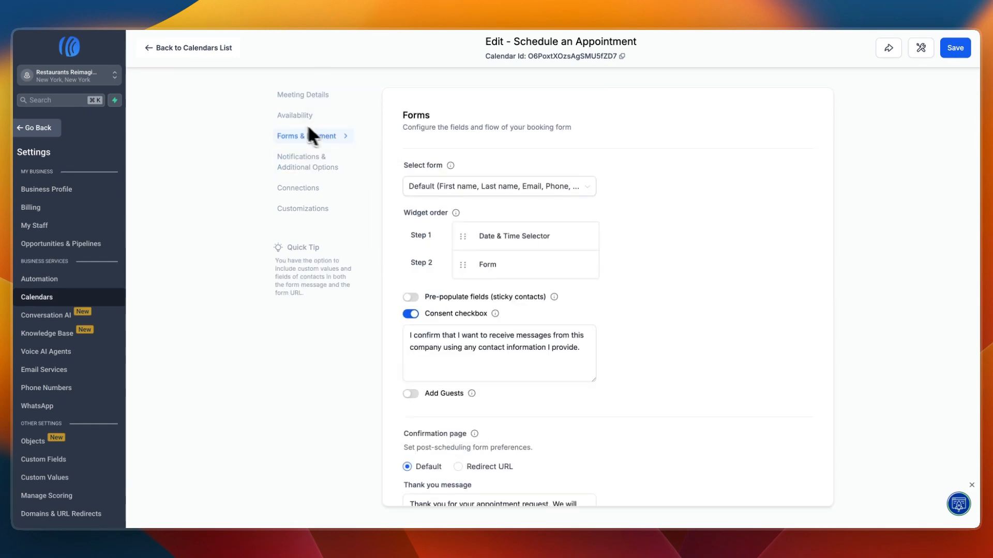
- Set the calendar's Monday availability to 05:00 PM to 10:00 PM
click(294, 116)
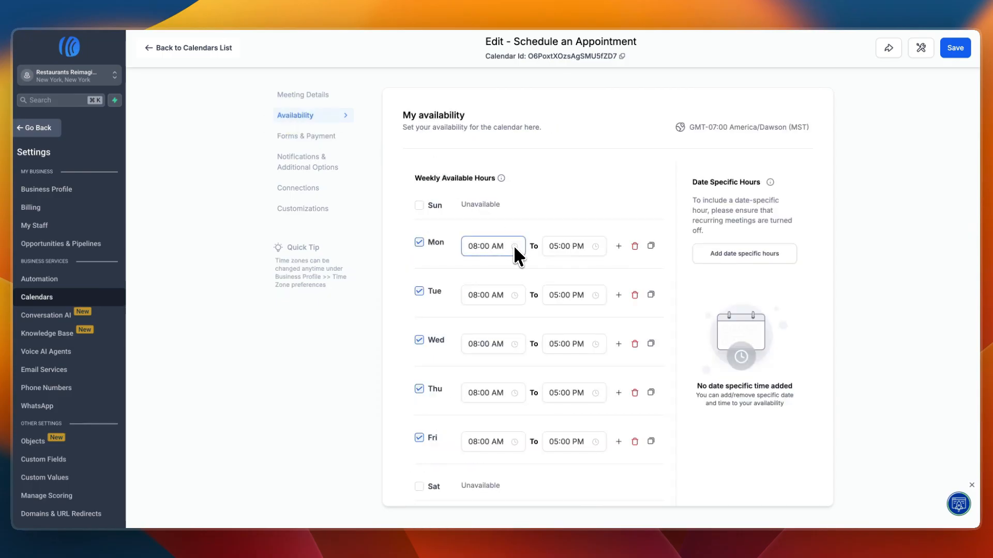
click(492, 248)
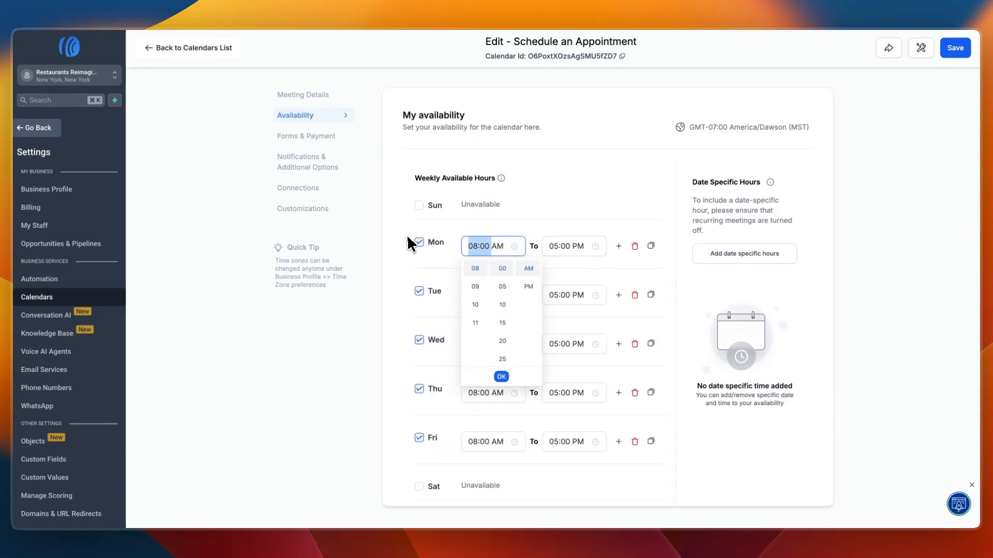
text(5)
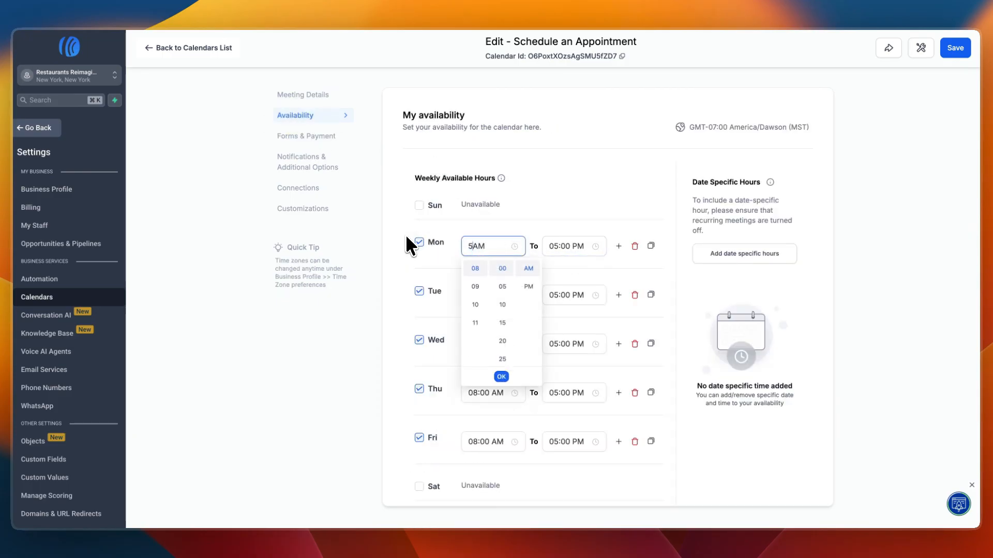
click(529, 283)
click(557, 254)
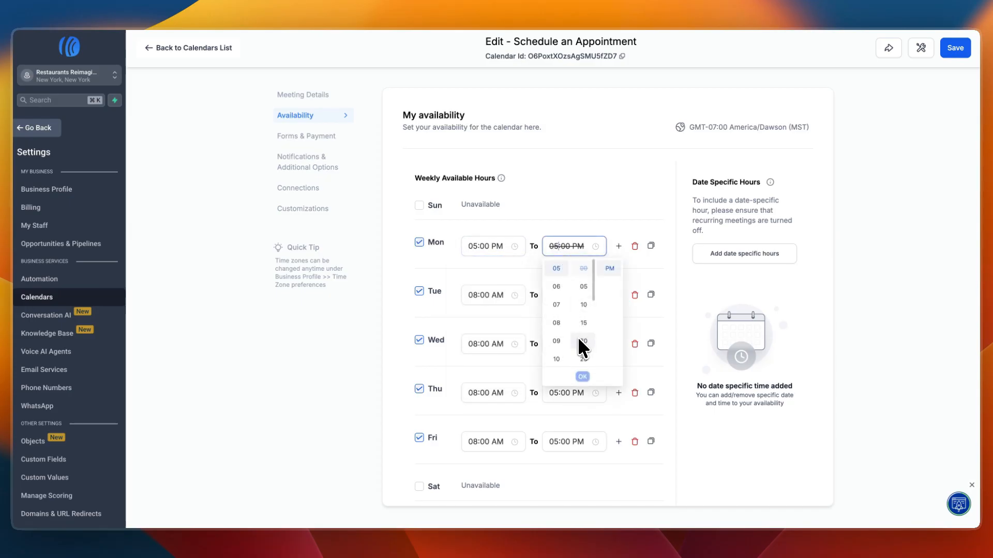
scroll(566, 312, down, 3)
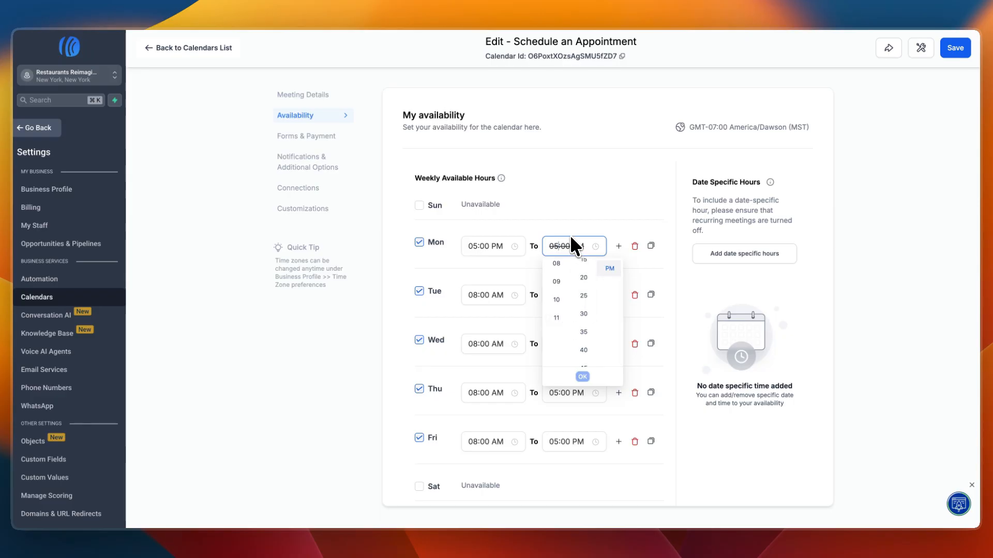
click(562, 299)
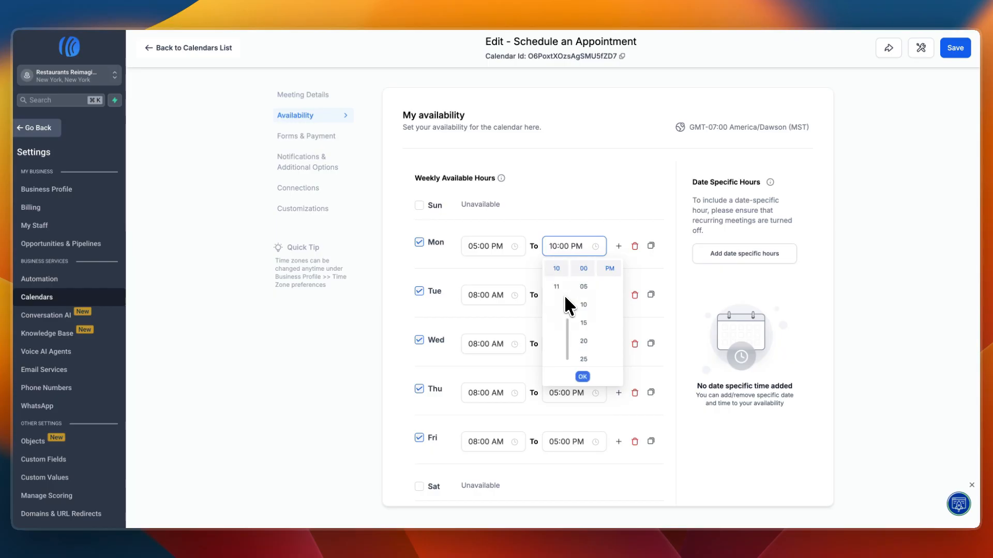
click(582, 376)
- Set the calendar's meeting duration to 2 hours
scroll(497, 299, down, 1)
scroll(495, 296, down, 5)
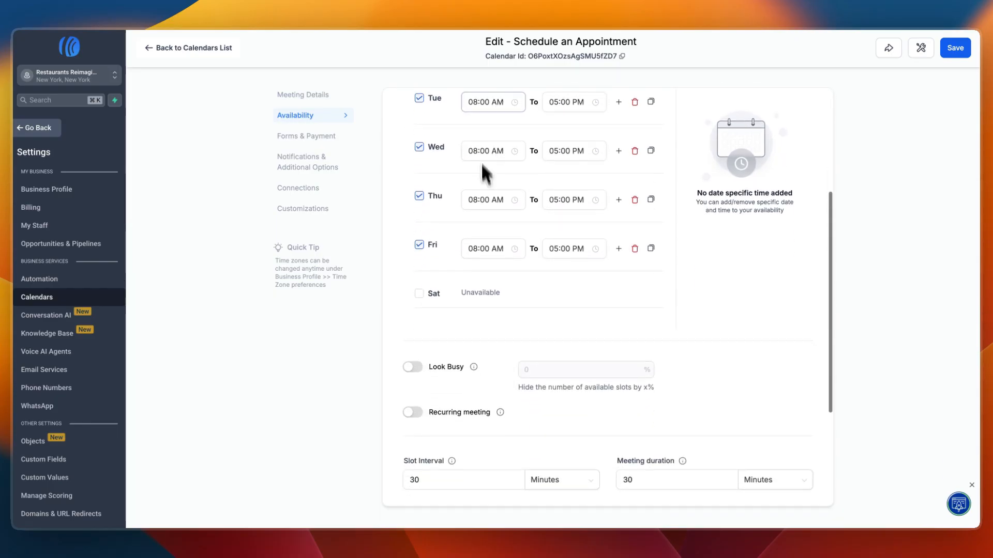
scroll(461, 408, up, 3)
scroll(481, 396, down, 4)
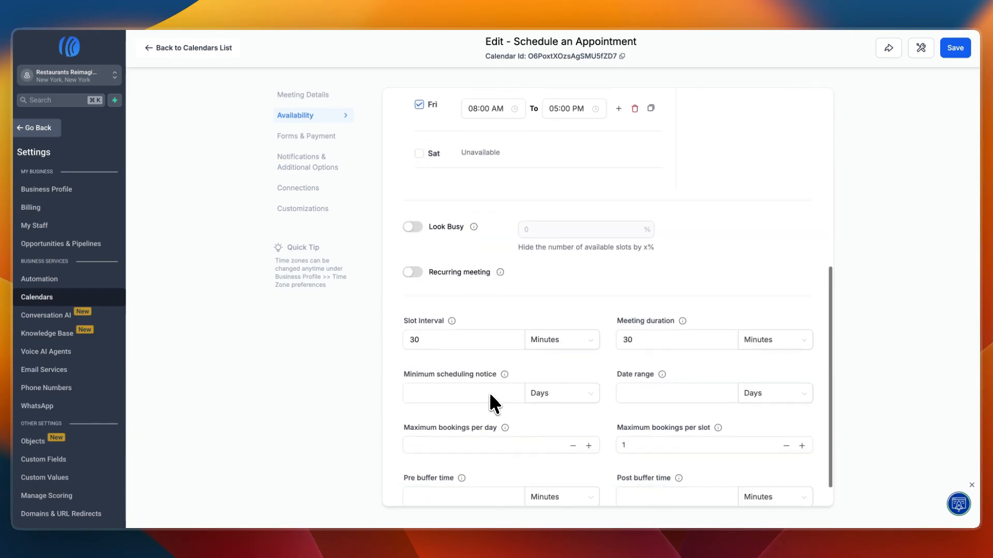
scroll(569, 336, down, 1)
click(655, 305)
drag(655, 307, 612, 305)
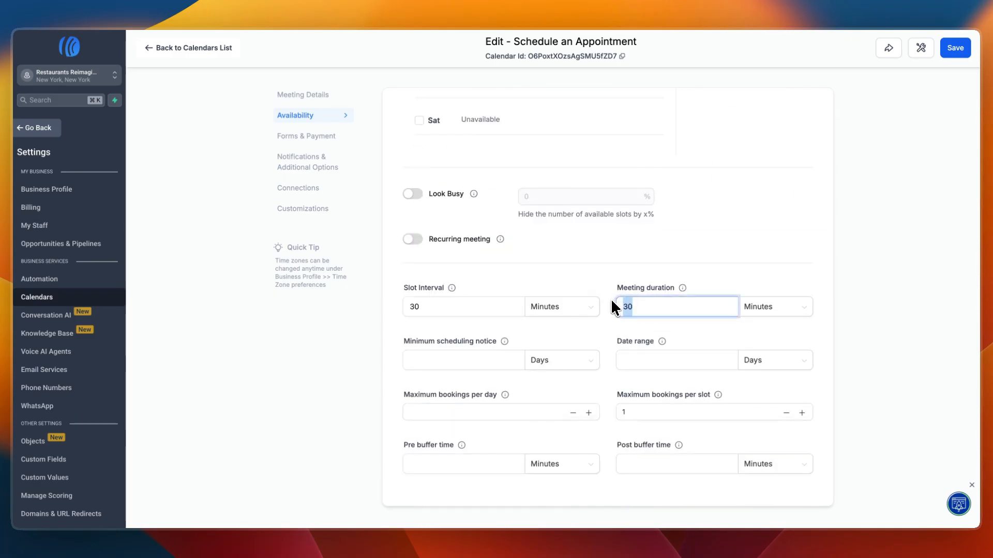
click(768, 311)
click(763, 348)
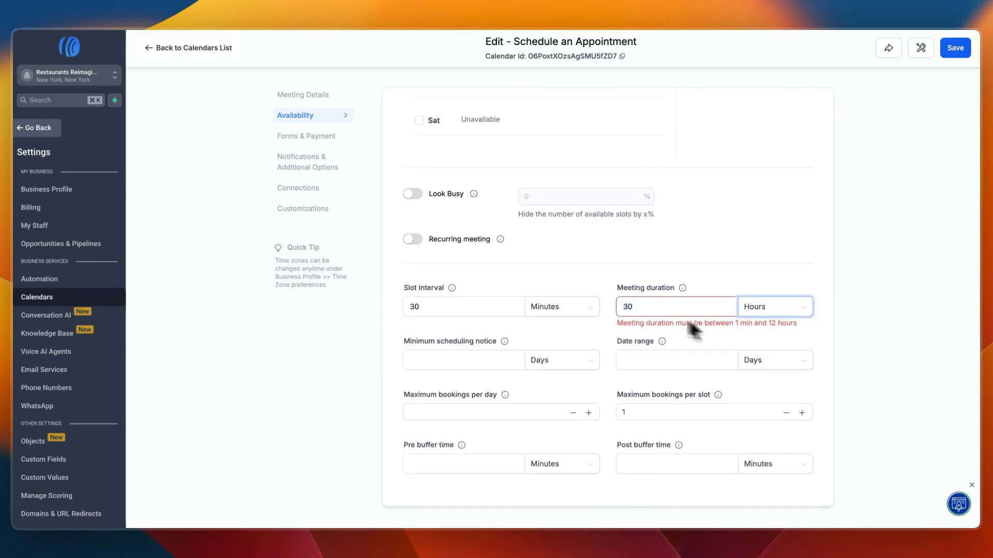
double_click(625, 309)
text(2)
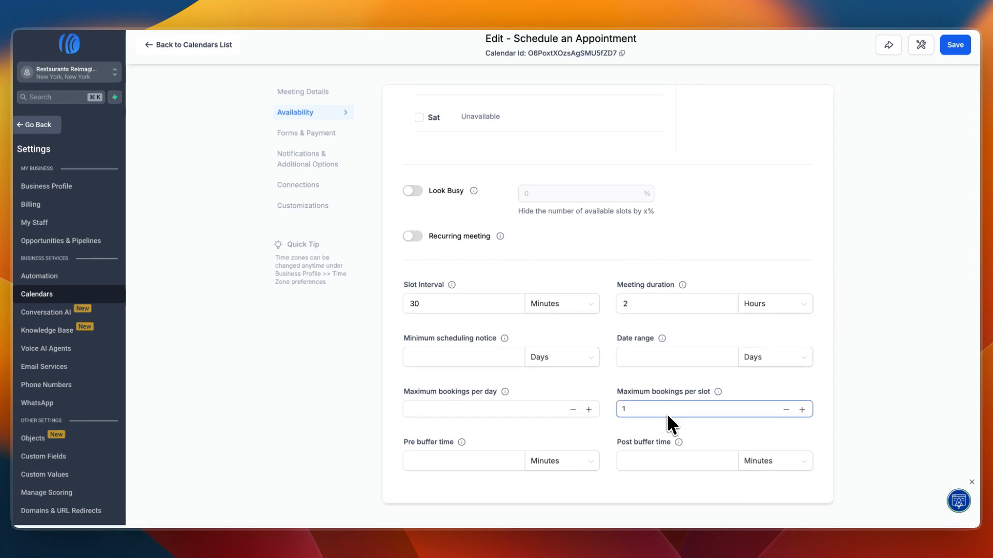
- Limit the calendar's maximum bookings per day to 20 and save the calendar
drag(618, 394, 687, 394)
click(606, 406)
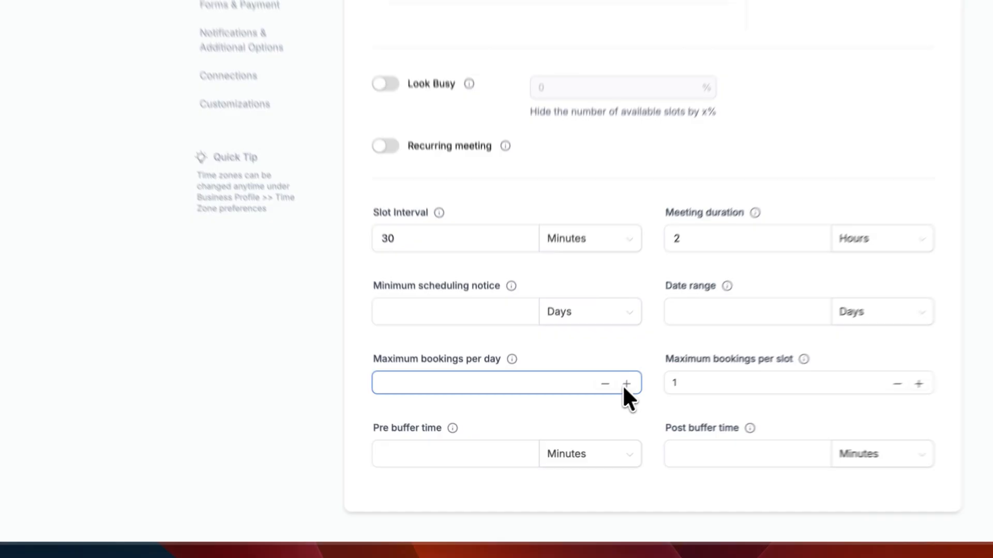
click(588, 414)
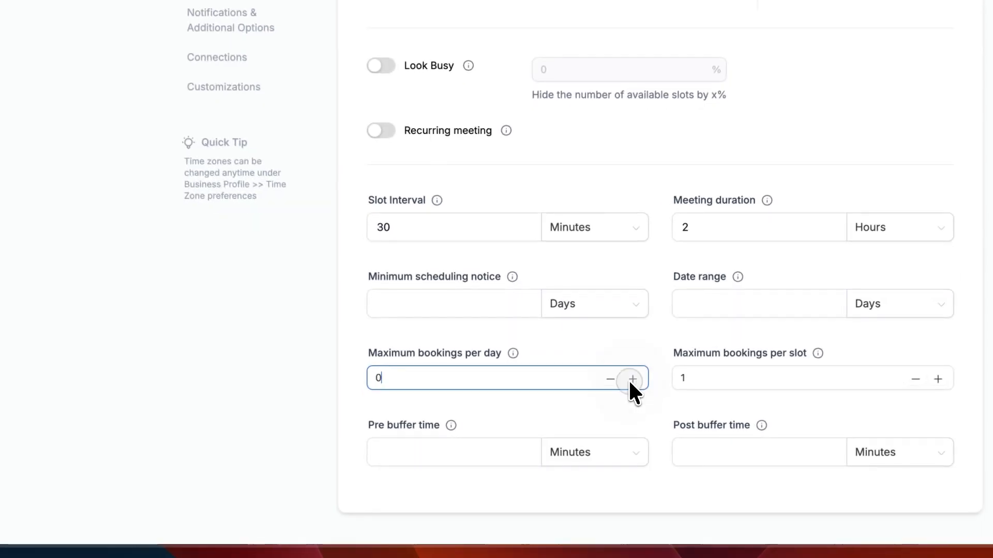
click(588, 414)
click(589, 414)
text(0)
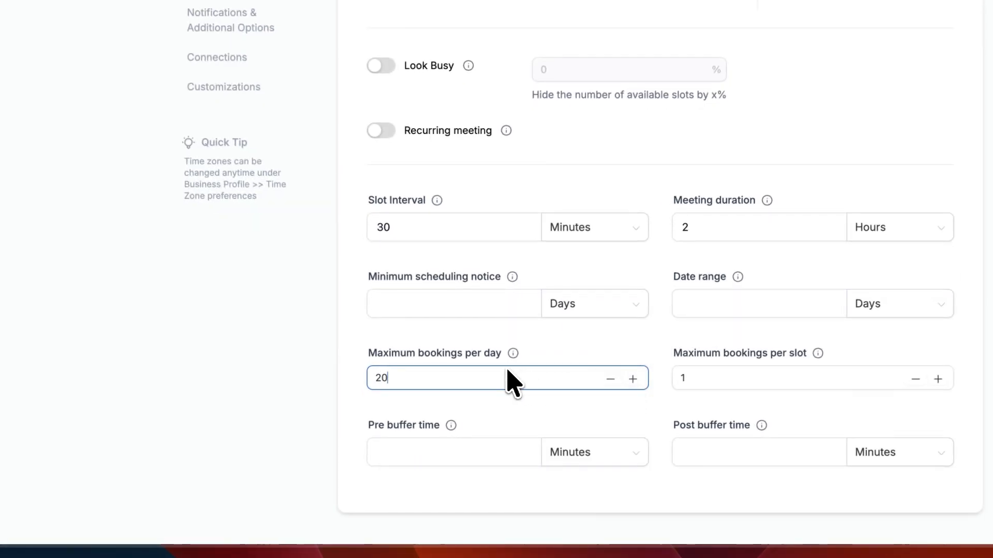
click(271, 349)
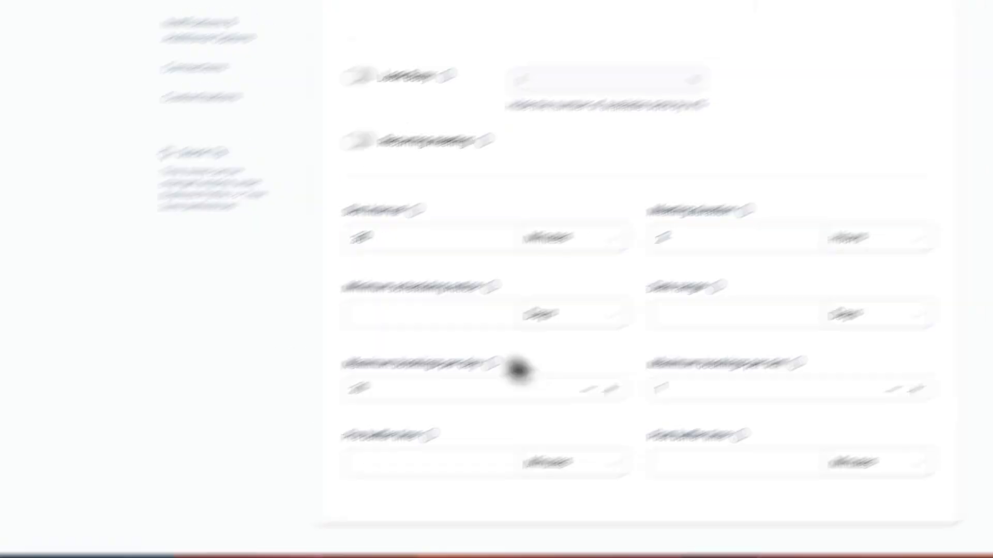
scroll(491, 435, up, 5)
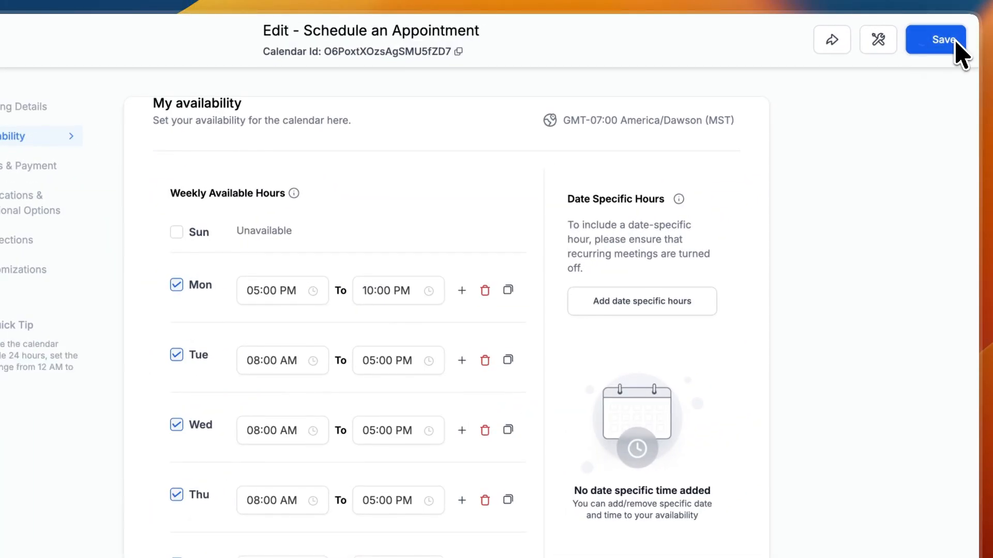
click(960, 41)
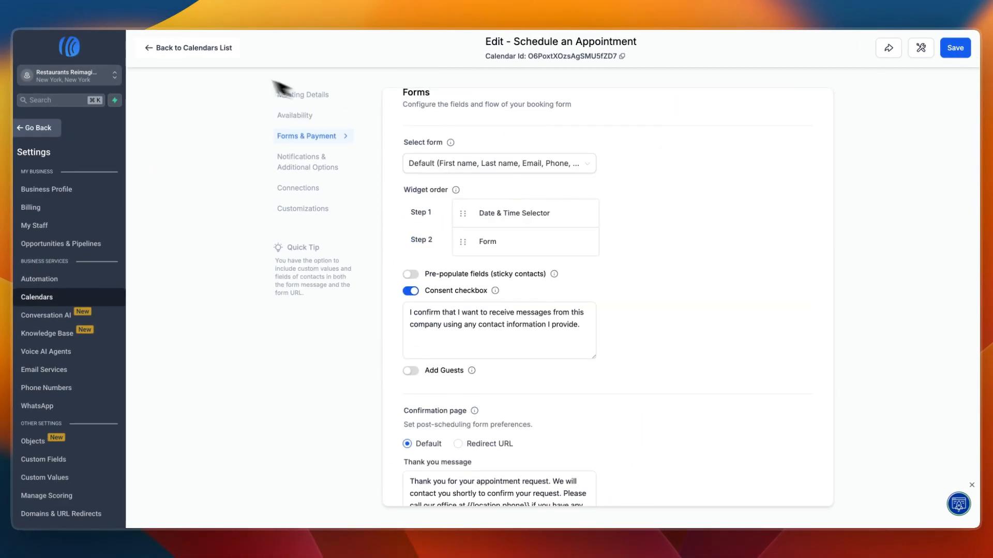
- Leave the calendar settings and look over the weekly calendar view, the Marketing Pipeline opportunities and the contacts list
click(154, 48)
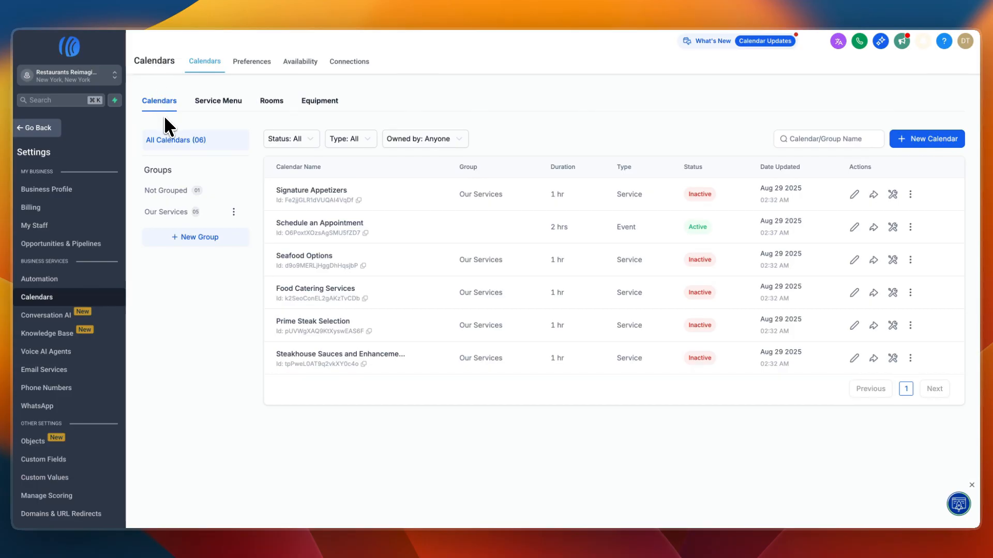
click(32, 128)
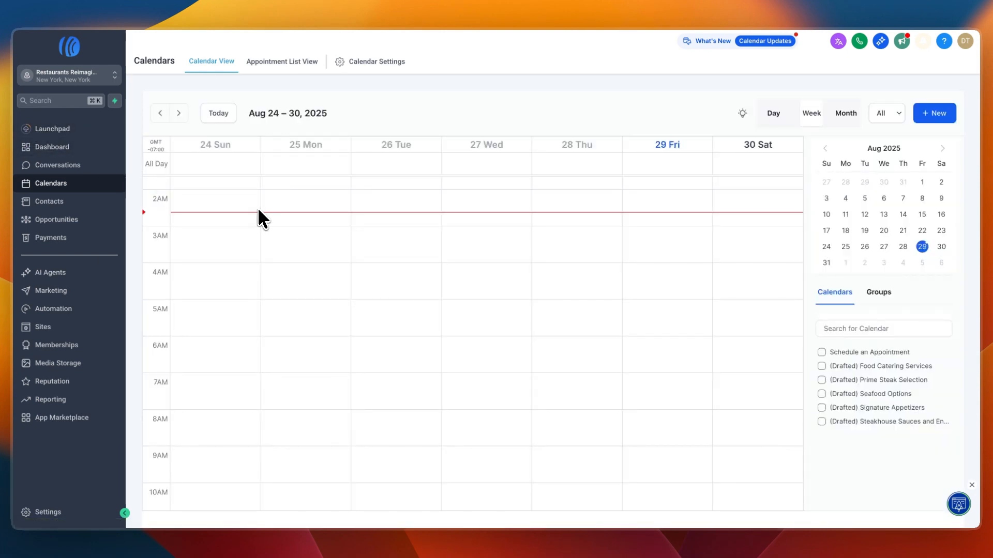
click(55, 220)
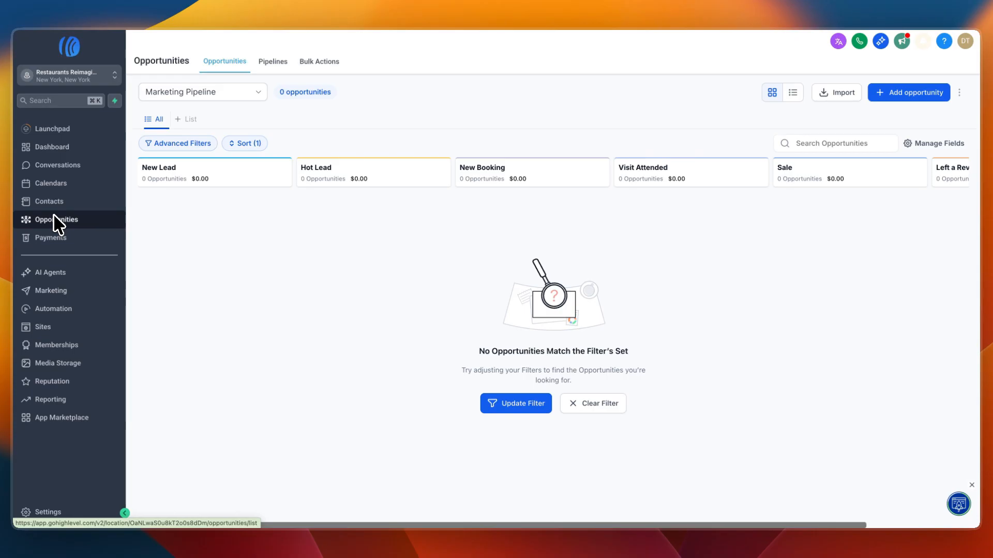
click(54, 203)
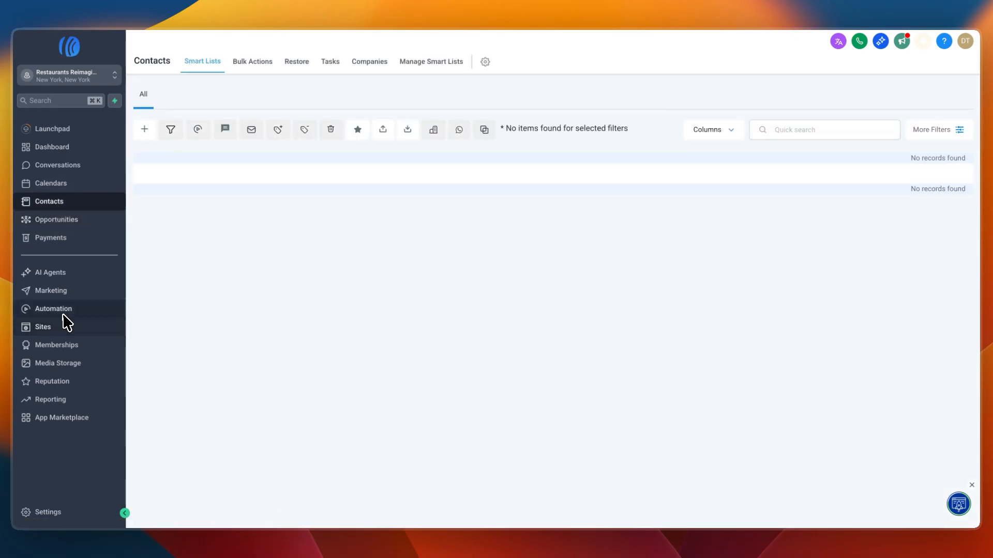
- In the Marketing Workflows automation folder, search the workflow templates for "birt" and create a workflow from Recipe - Birthday Template, accepting the conditions upgrade
click(64, 314)
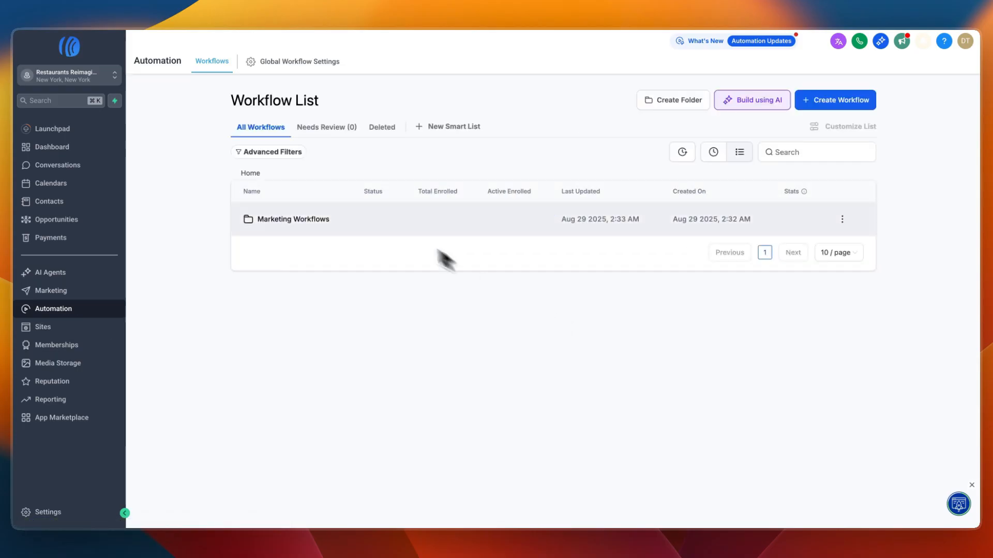
click(286, 219)
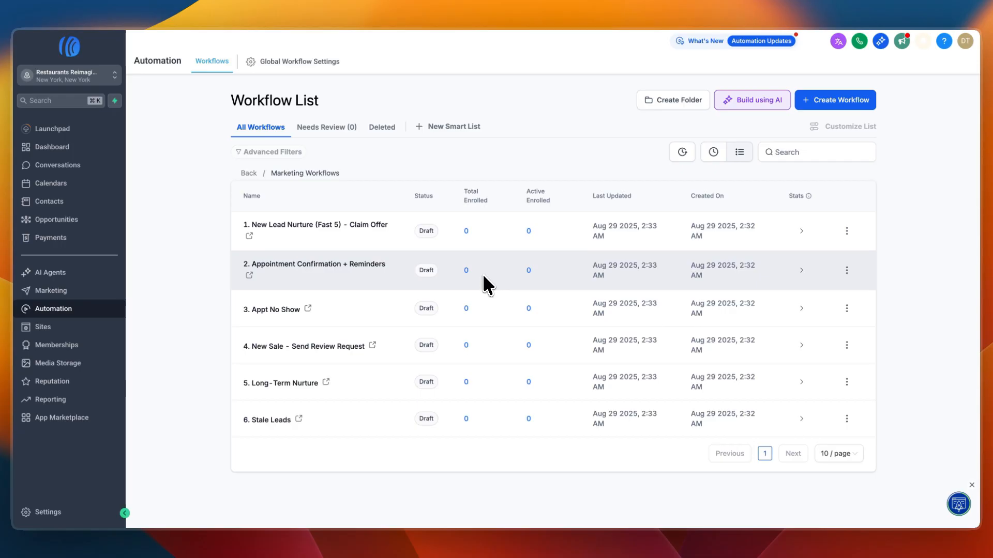
click(825, 100)
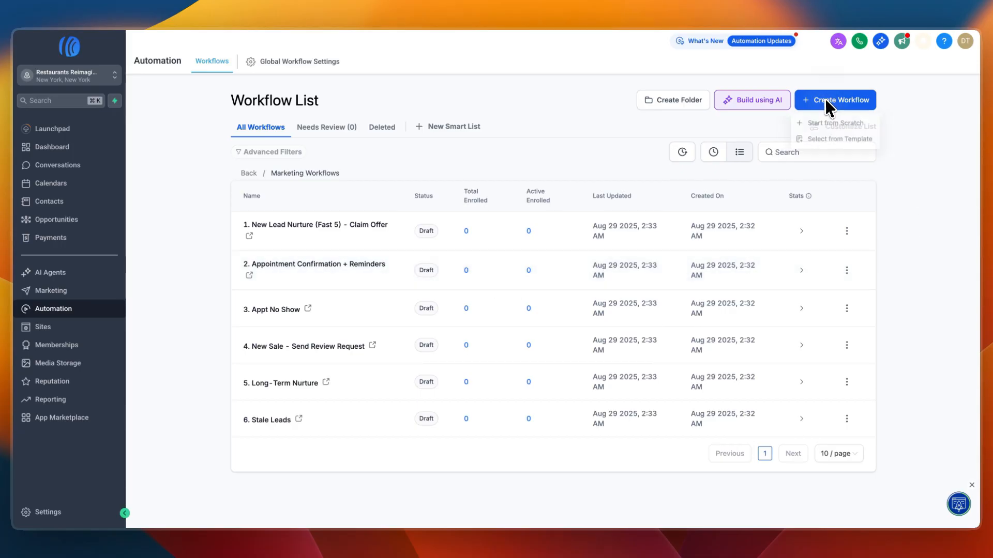
click(834, 137)
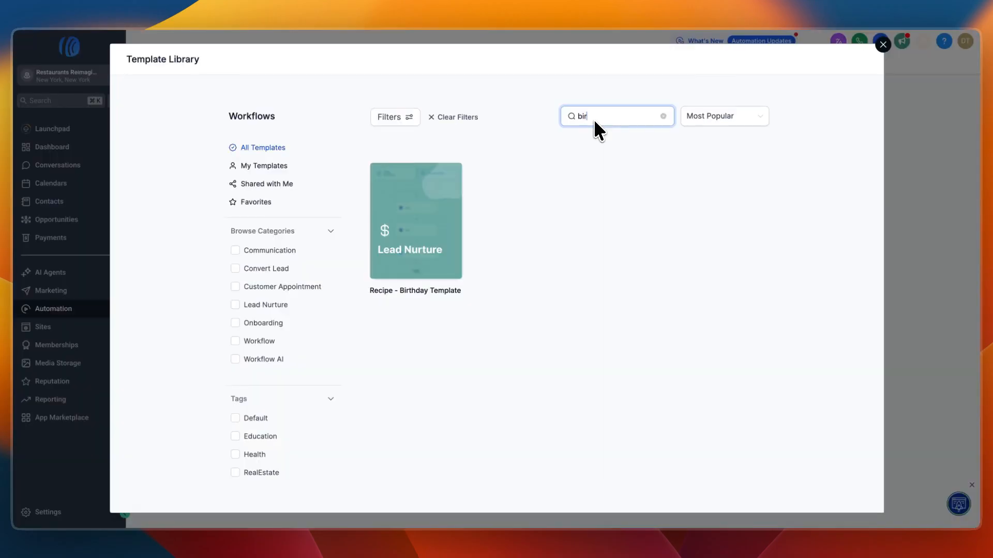
mouse_move(445, 234)
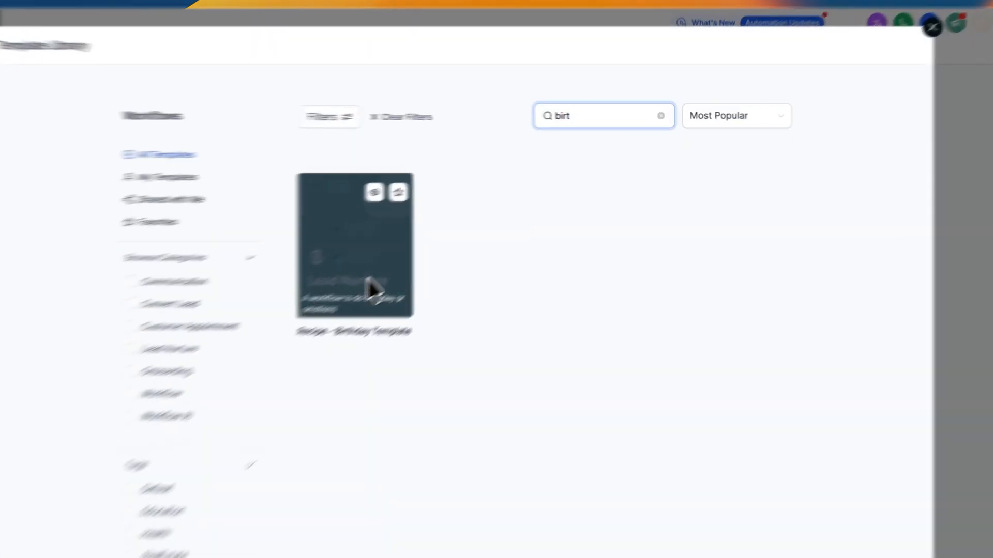
click(371, 289)
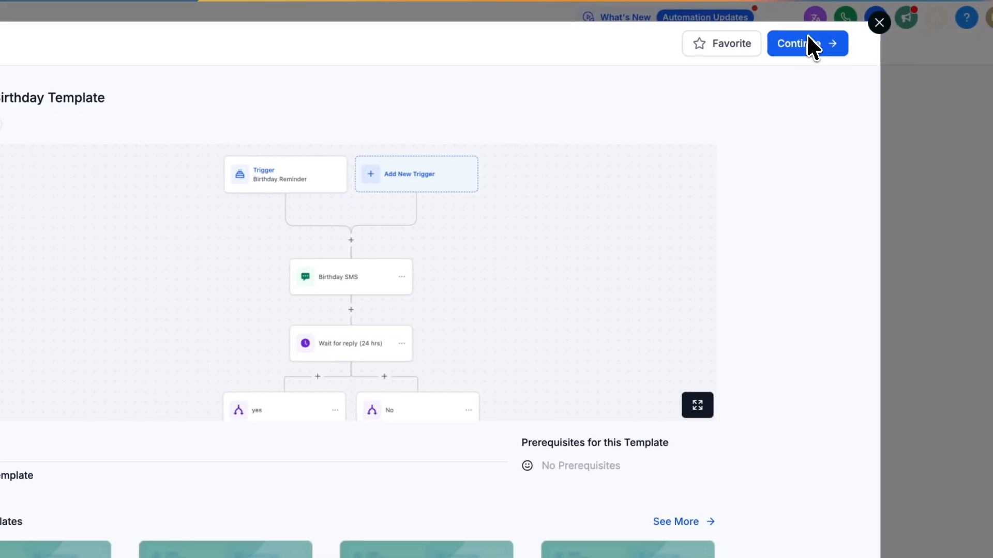
click(807, 43)
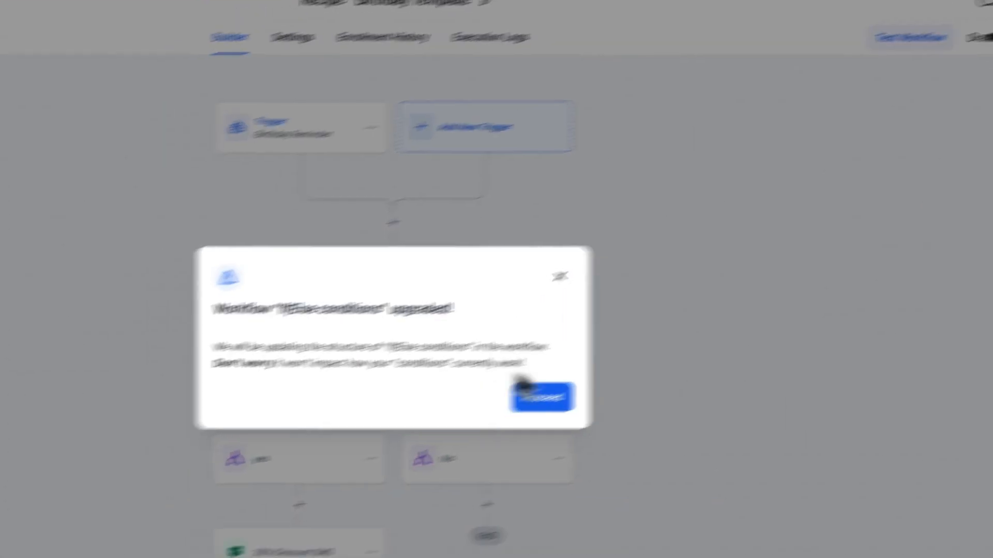
click(485, 424)
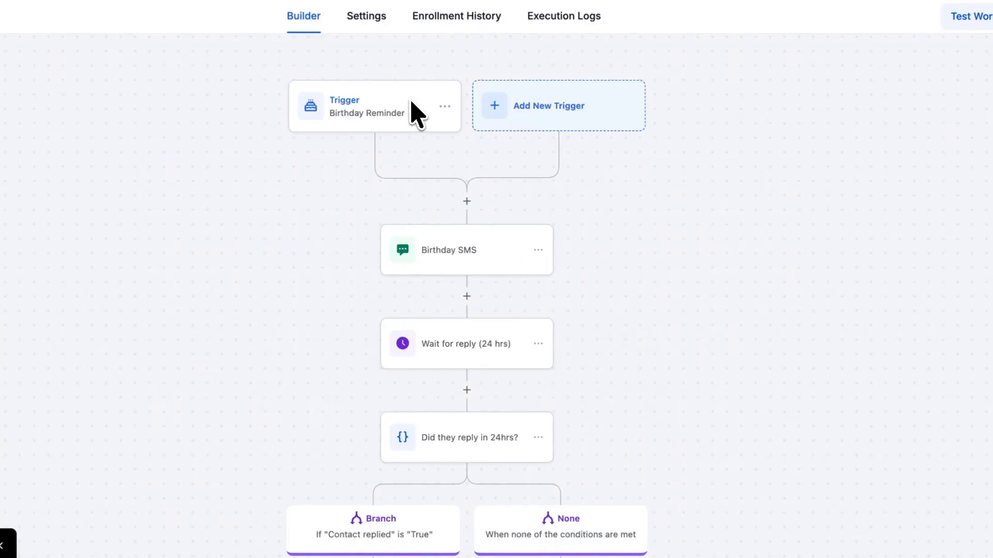
- Inspect the Birthday Reminder trigger's settings in the new workflow and close them
click(412, 105)
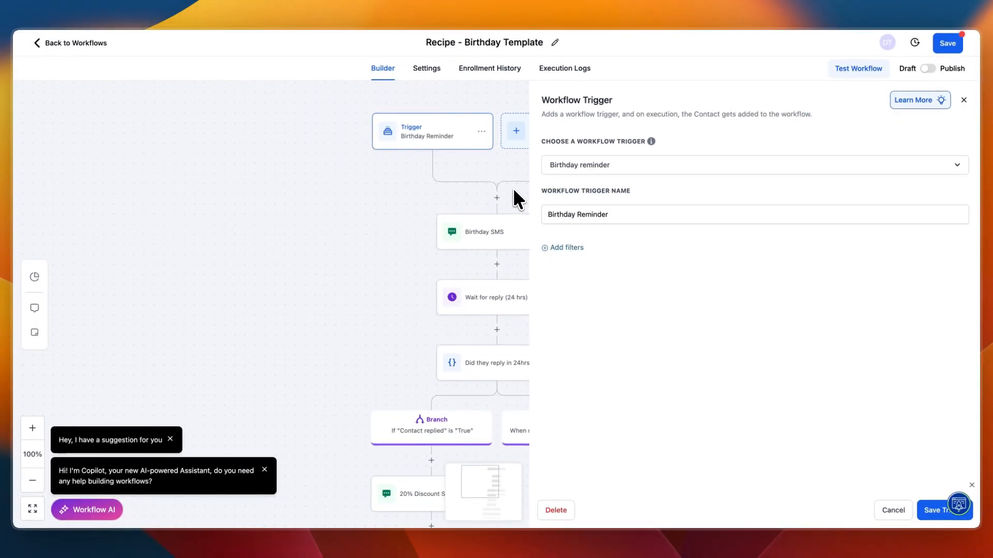
click(514, 189)
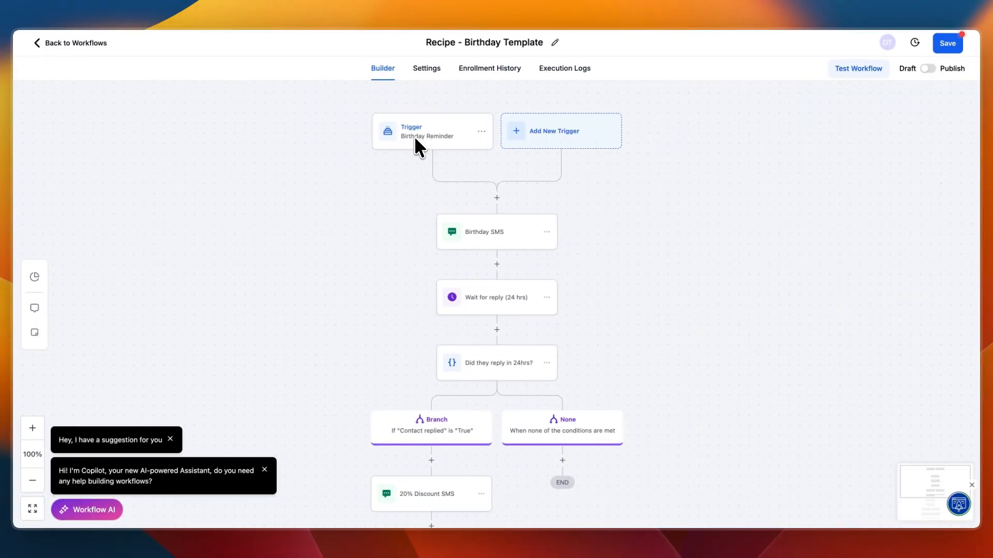
- Review the message texts of the Birthday SMS and 20% Discount SMS actions in the Recipe - Birthday Template workflow
click(473, 236)
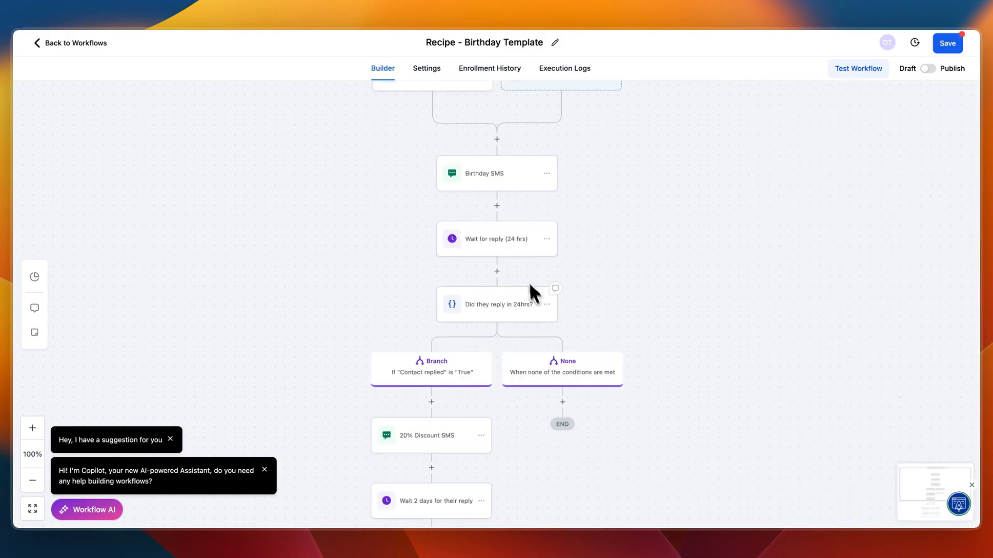
scroll(549, 302, down, 2)
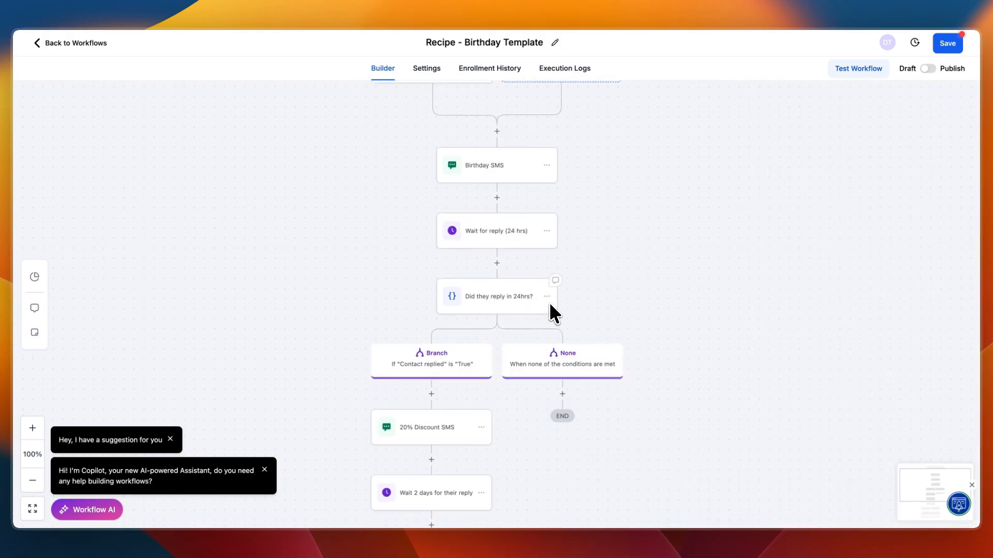
scroll(518, 326, down, 1)
click(450, 337)
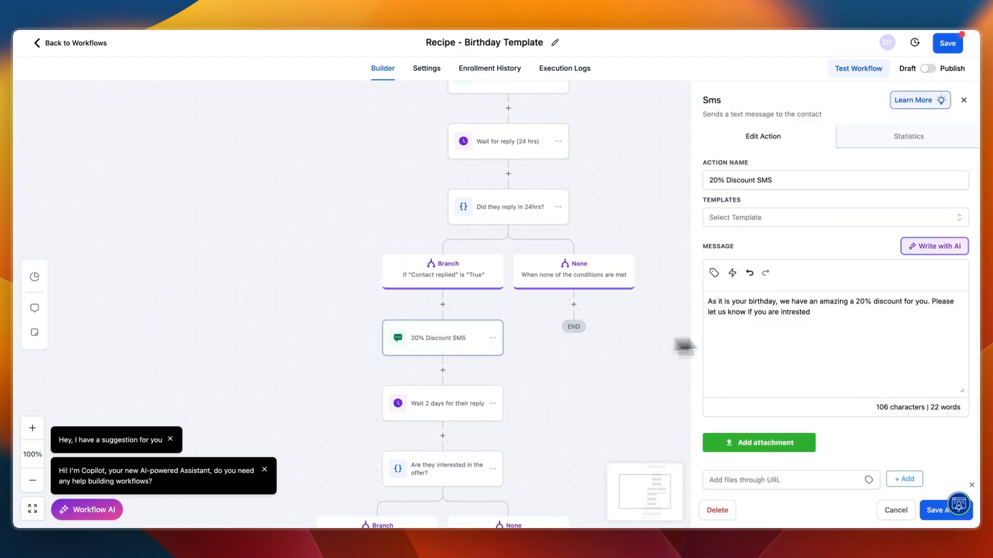
click(660, 375)
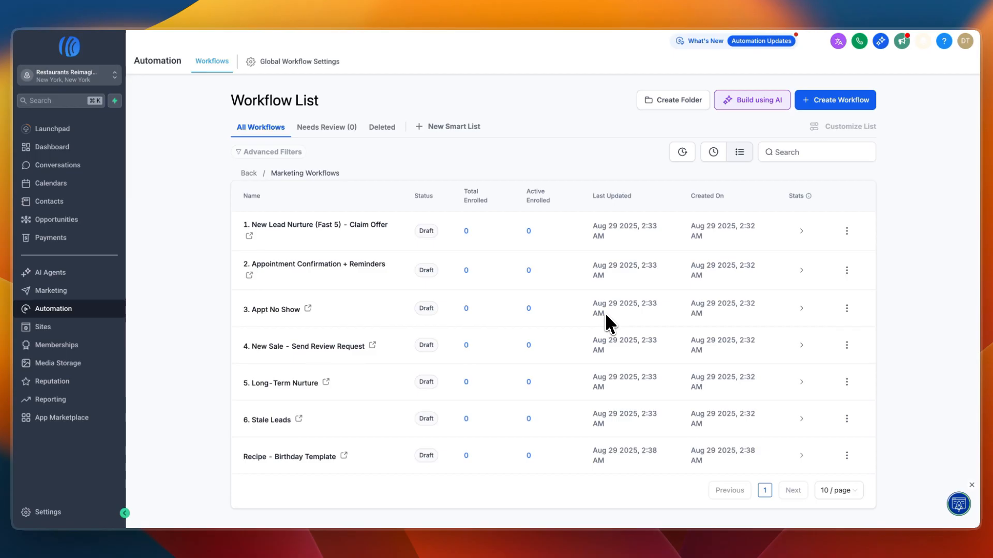
- Look over the funnels list and the stores section of the sub-account's sites
click(45, 327)
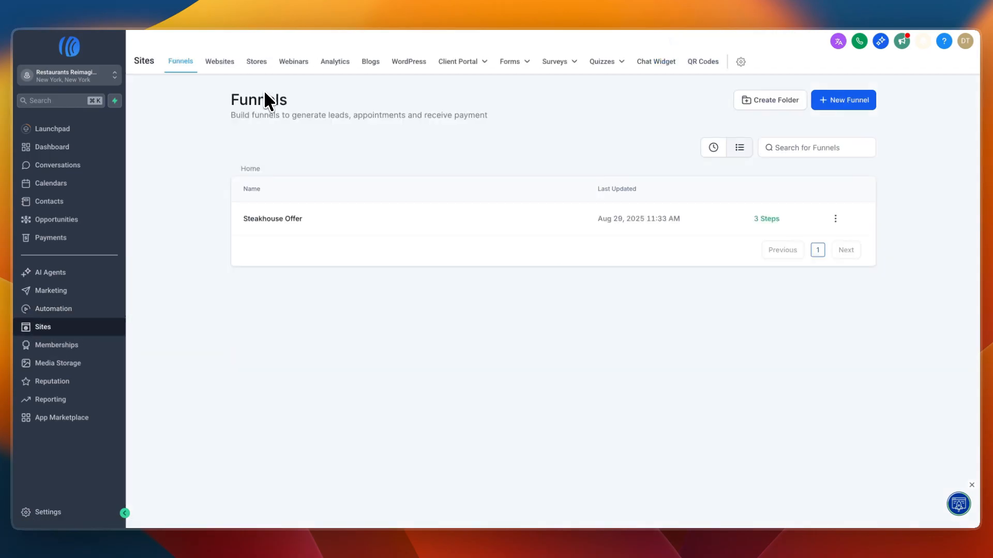
click(259, 61)
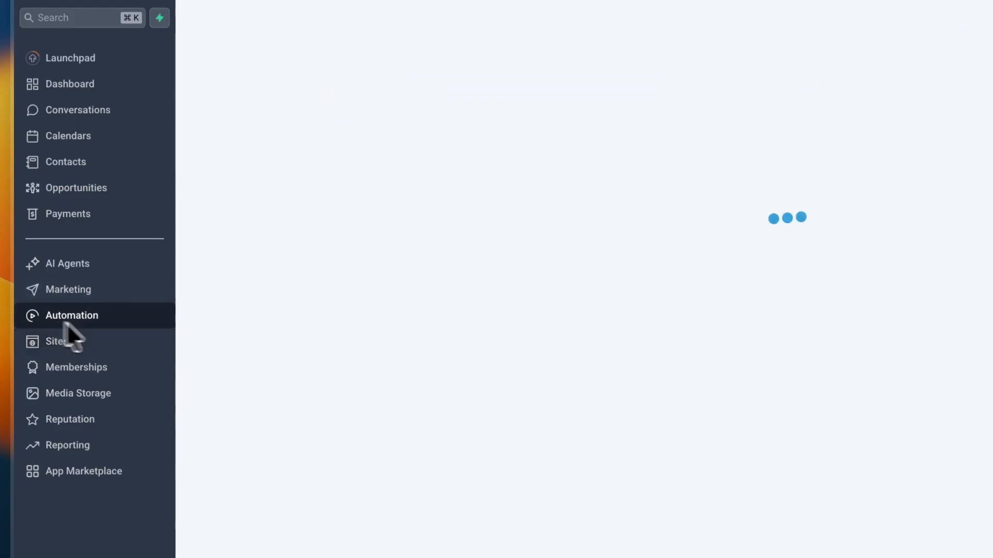
- Open the 4. New Sale - Send Review Request workflow, inspect its email and SMS review request actions, and return to the workflow list
click(450, 190)
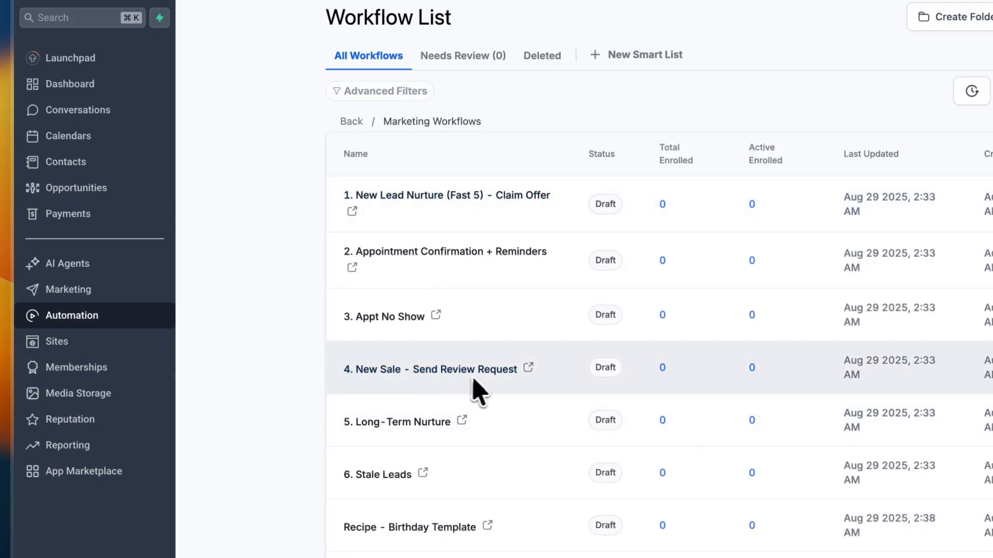
click(497, 373)
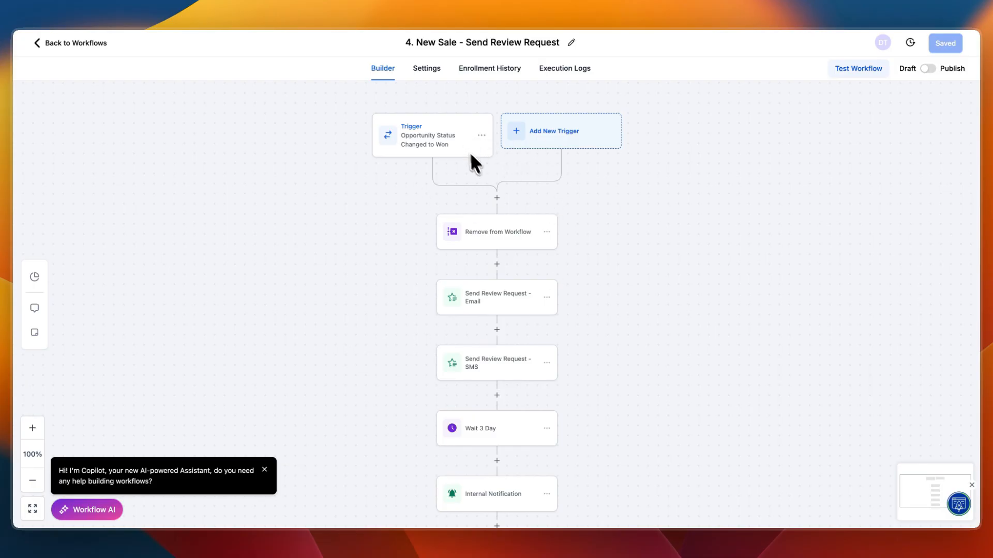
scroll(486, 170, down, 2)
click(482, 265)
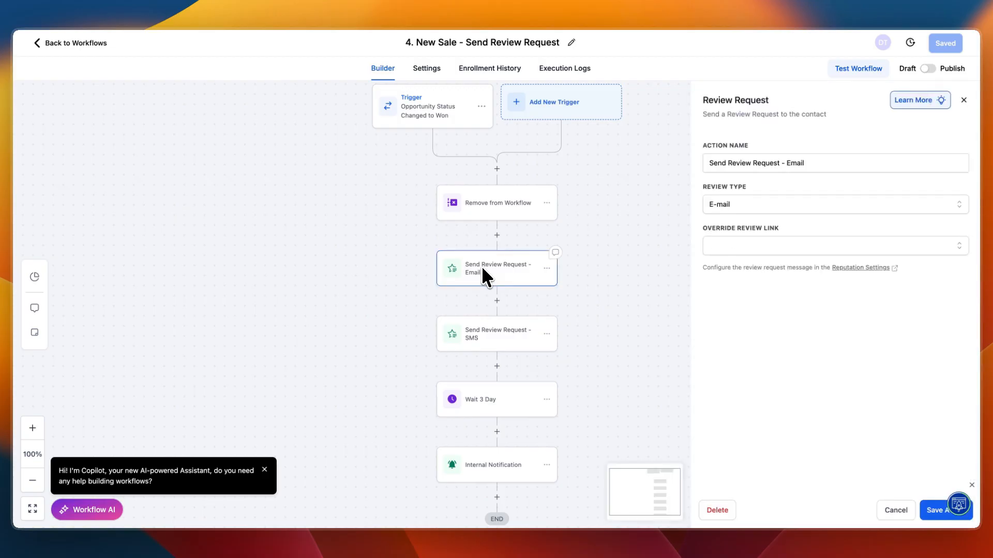
click(471, 333)
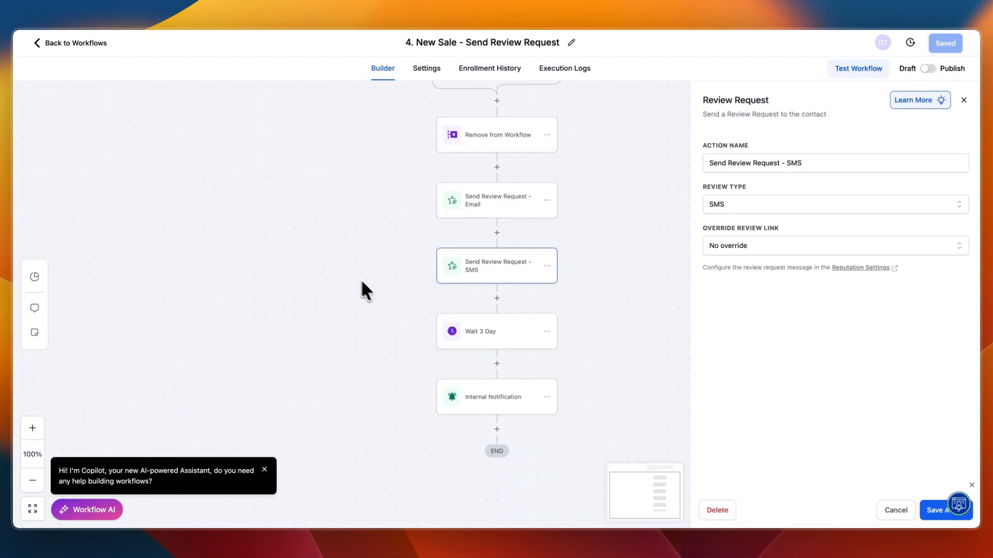
click(61, 42)
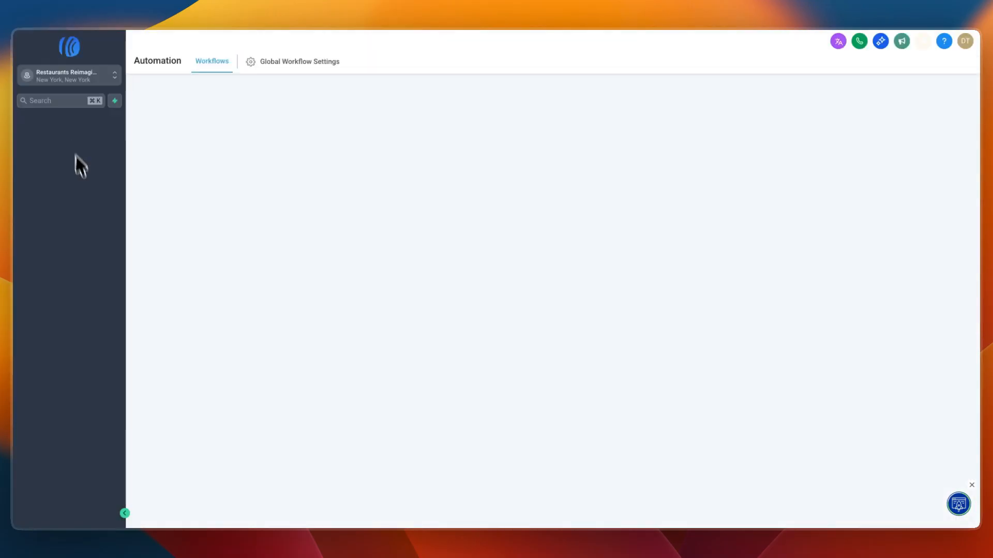
- In the reputation settings, browse the available review platform integrations and open the Reviews AI settings
click(73, 380)
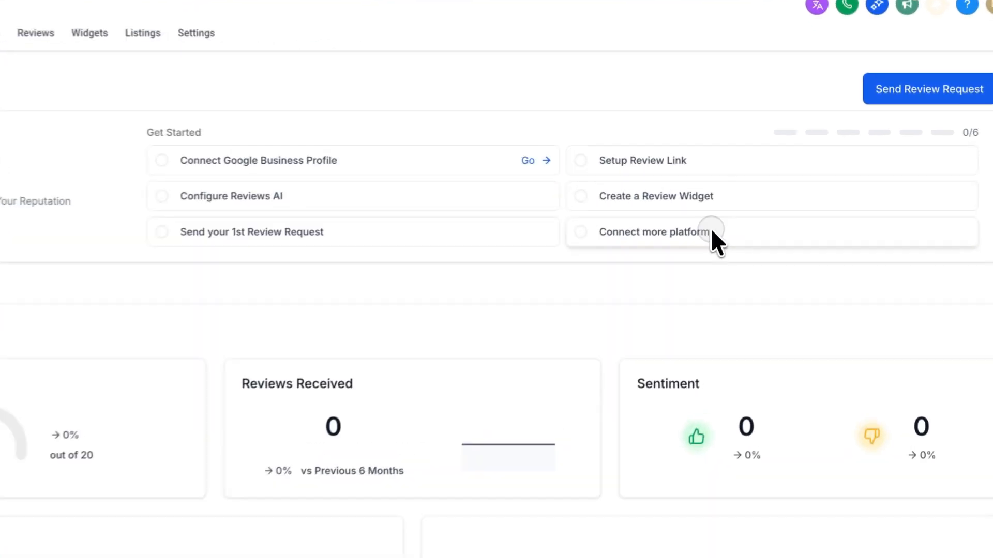
click(760, 202)
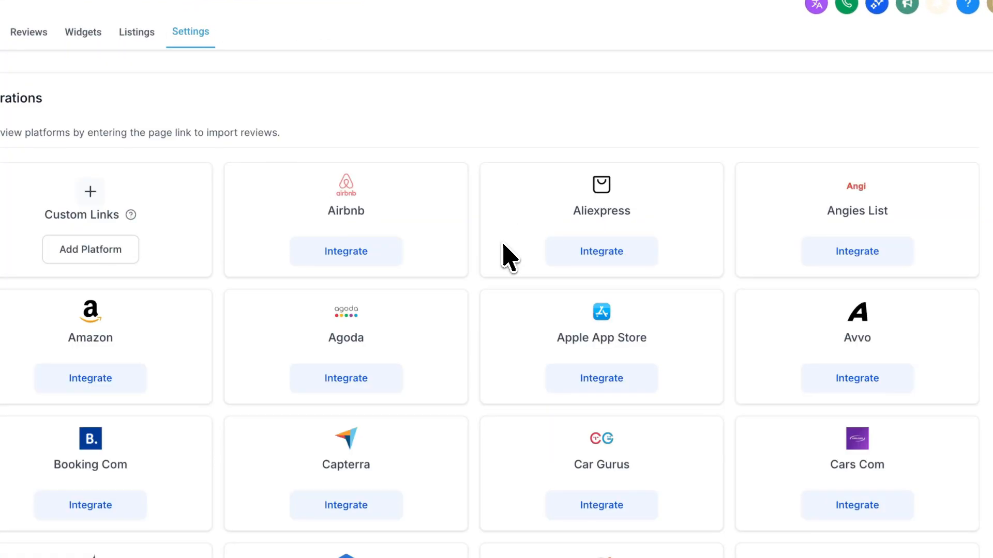
scroll(512, 258, down, 10)
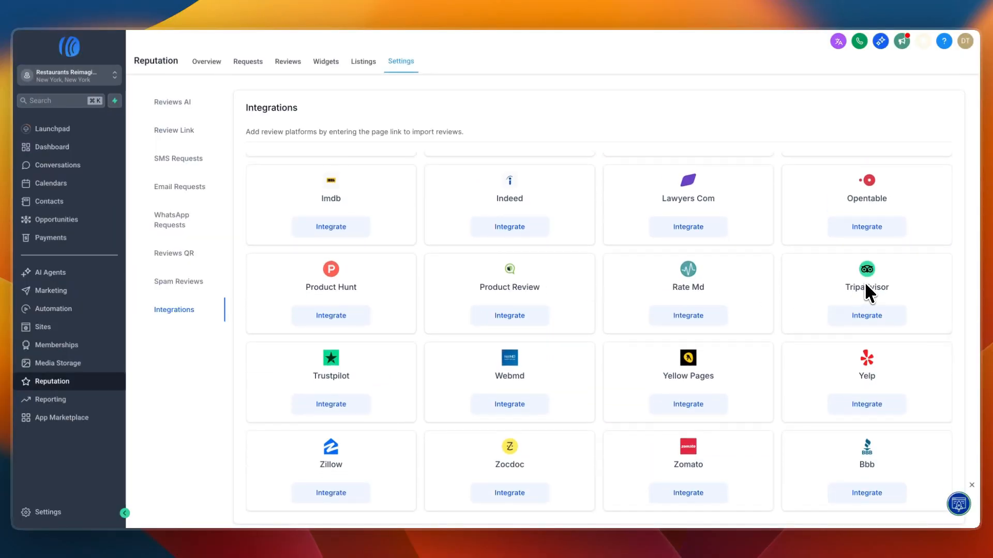
scroll(471, 319, up, 5)
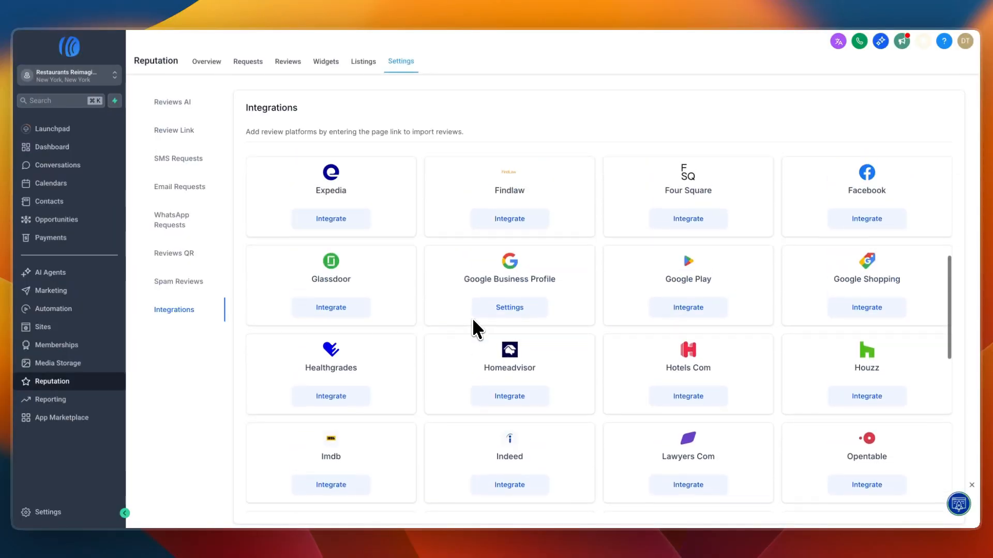
scroll(473, 318, down, 10)
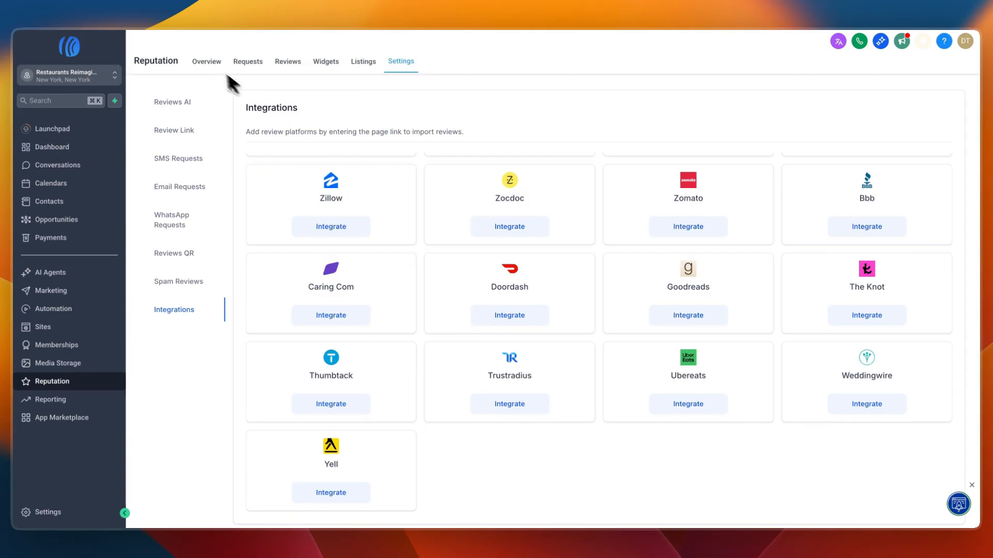
click(182, 102)
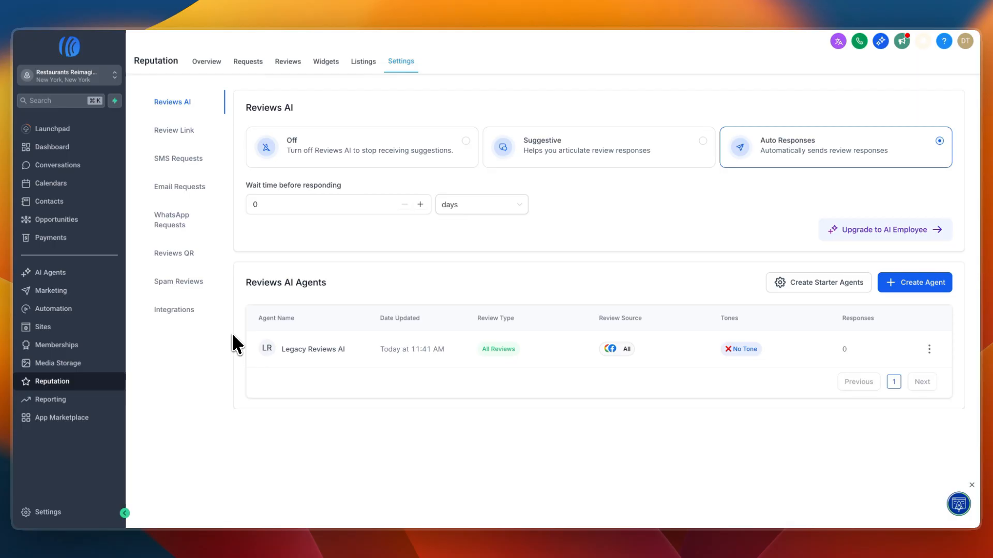
- Examine the Google and Facebook/Instagram connection options in the sub-account's integration settings and leave the settings
click(85, 312)
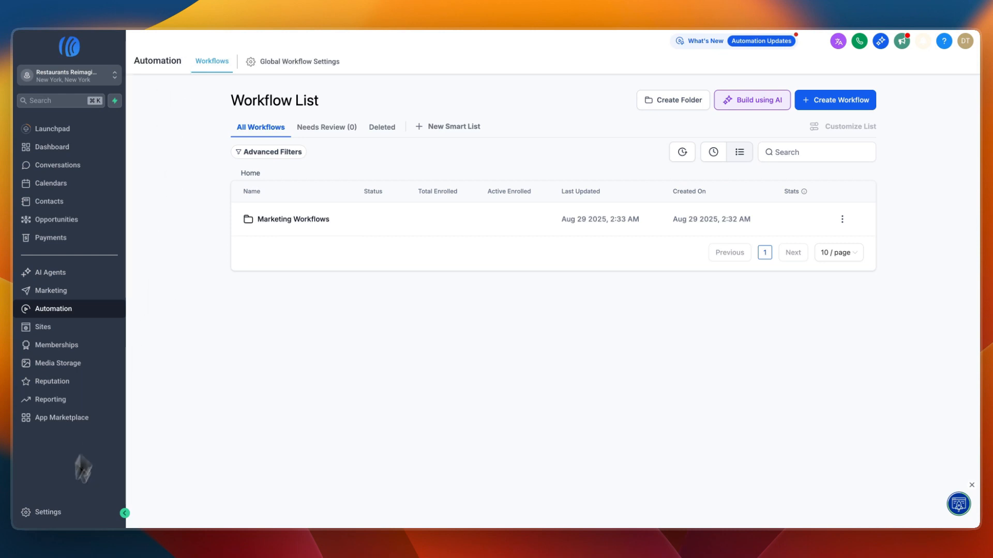
click(47, 515)
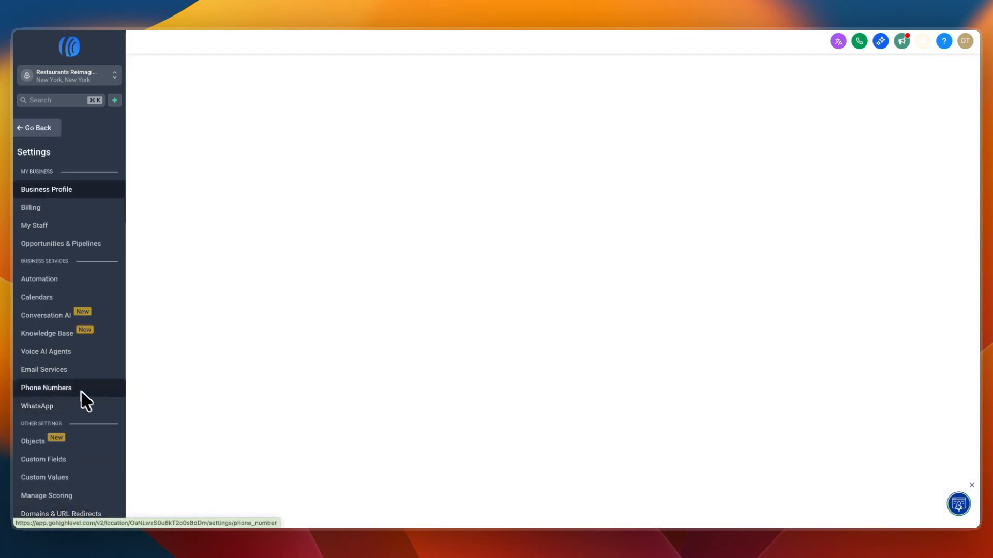
scroll(82, 395, down, 3)
click(42, 408)
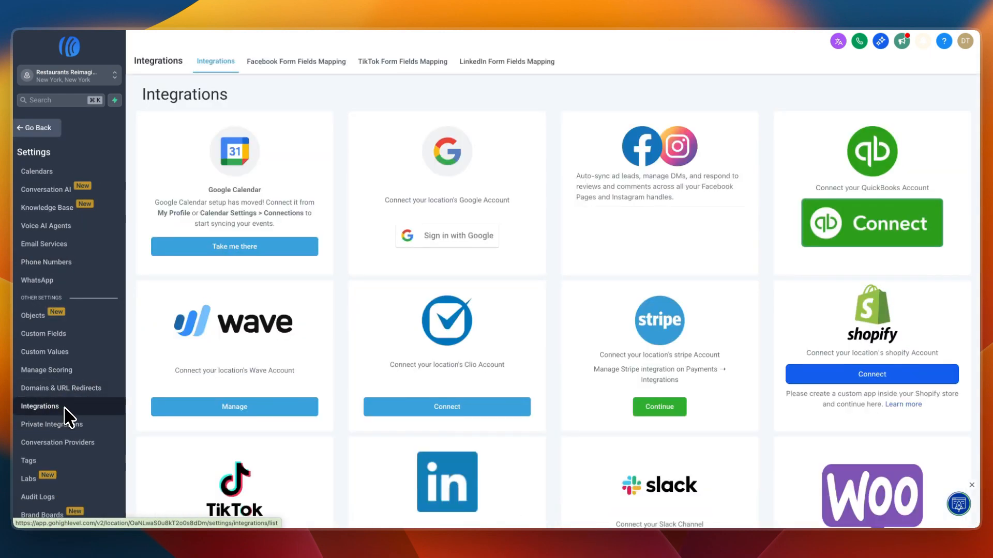
drag(385, 200, 472, 199)
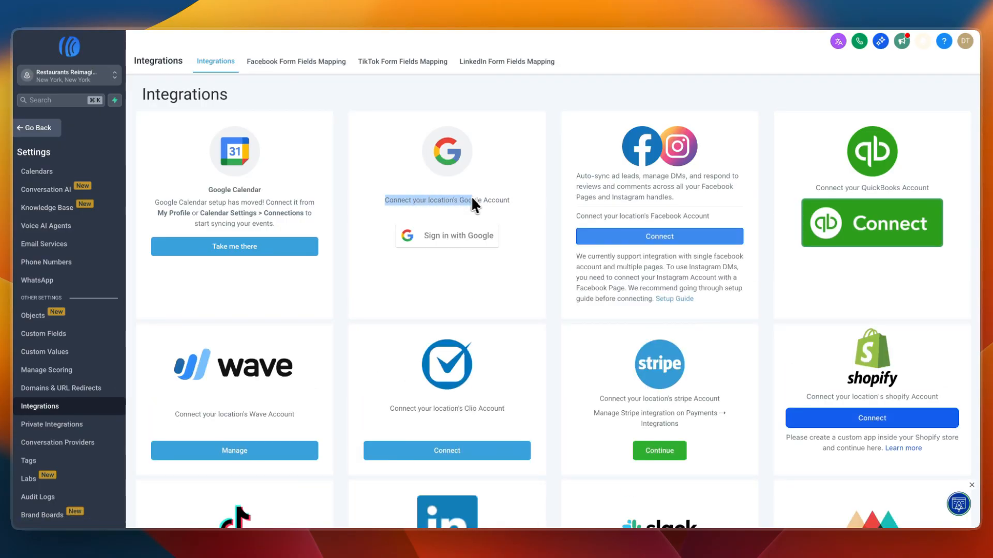
click(517, 195)
drag(576, 175, 711, 196)
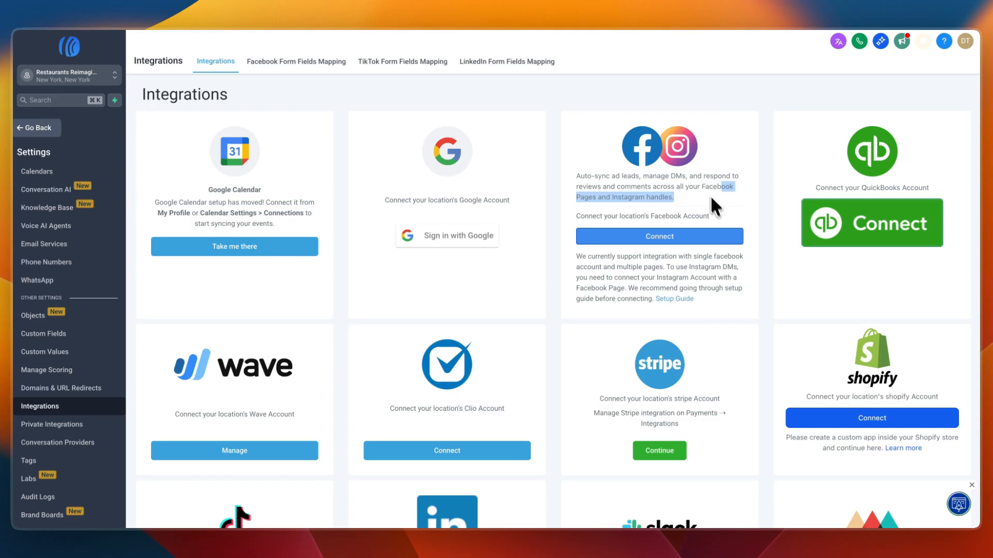
click(659, 185)
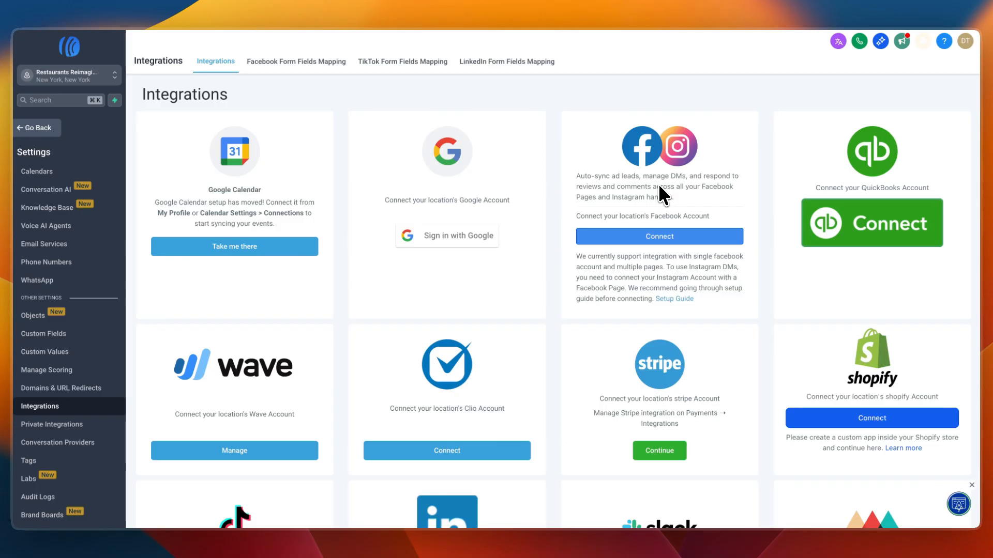
click(31, 129)
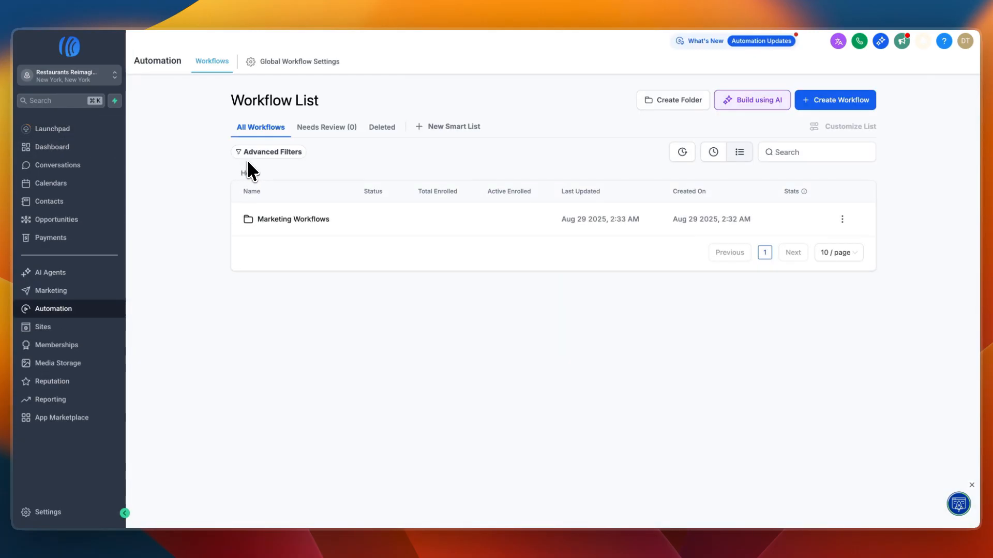
- In Contacts, inspect the blank new-contact form, close it without saving, and open the contact import page
click(75, 204)
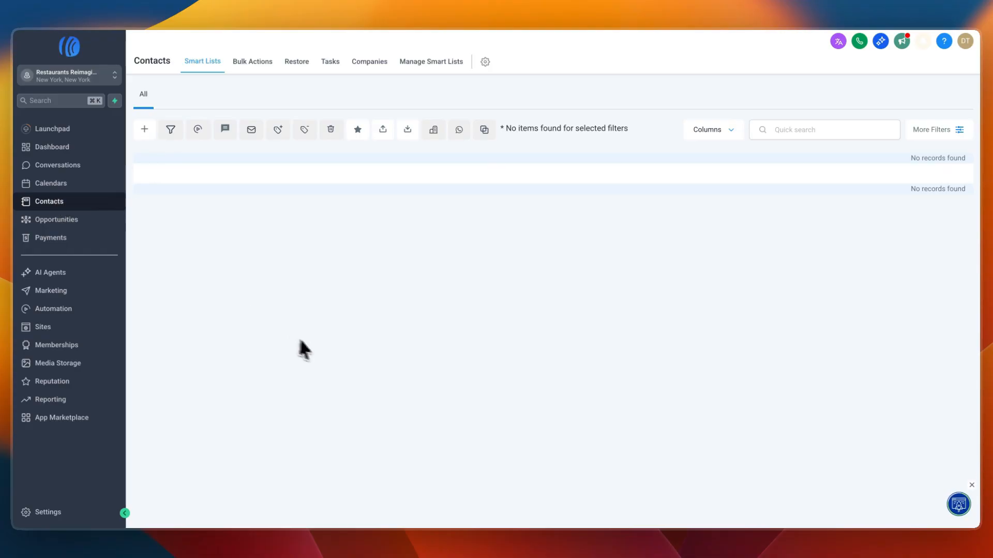
click(143, 130)
scroll(496, 240, down, 2)
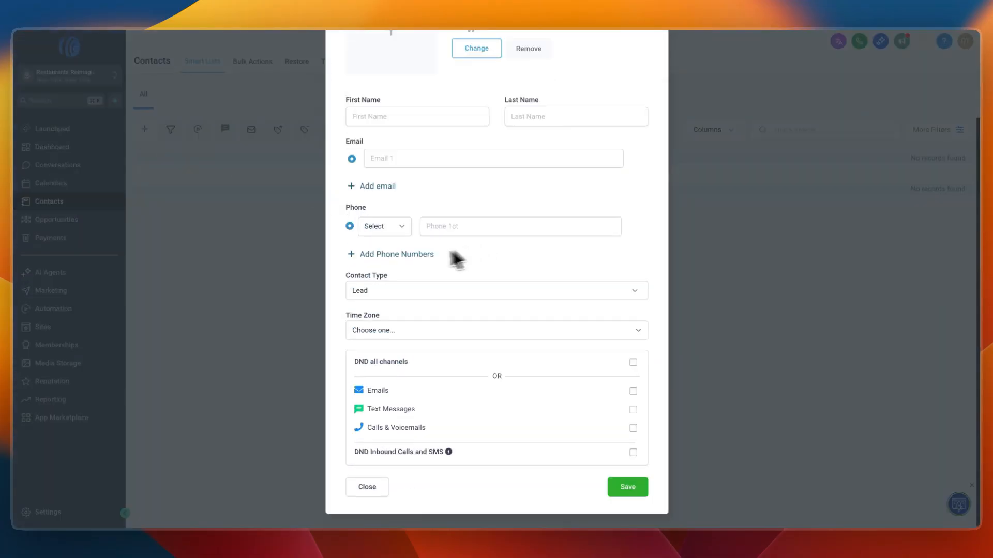
click(279, 324)
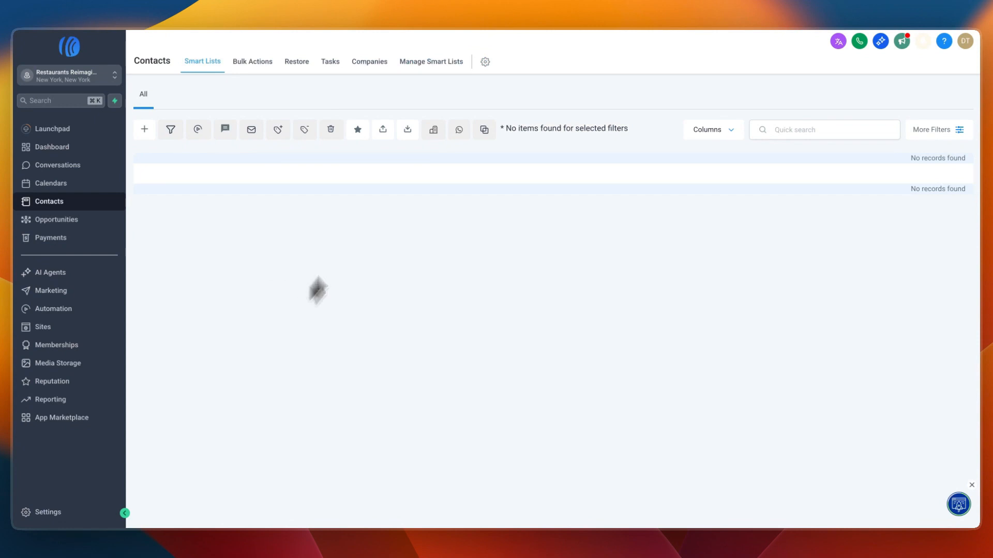
click(404, 131)
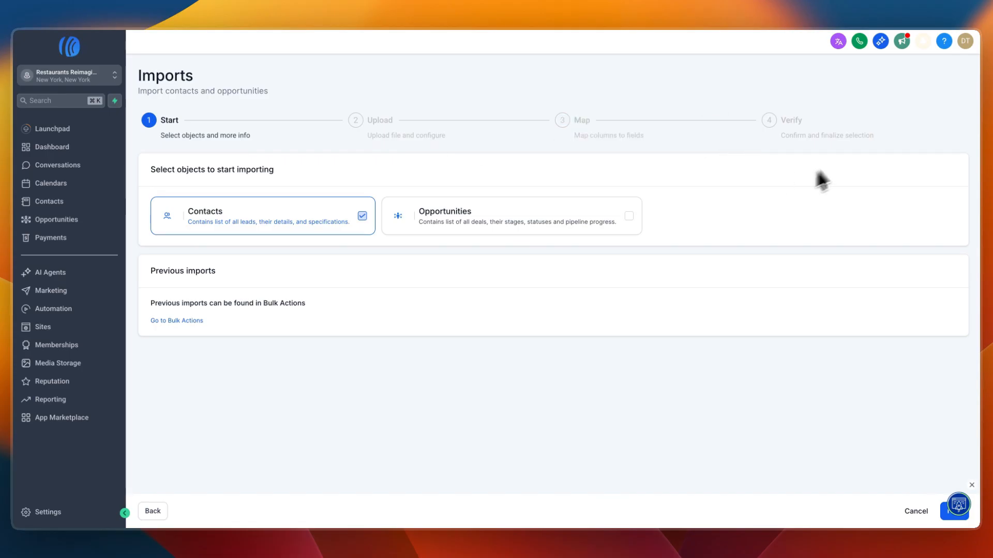
- Look over the dashboard, the workflow list and the AI Agents getting-started options for Conversation AI
click(76, 146)
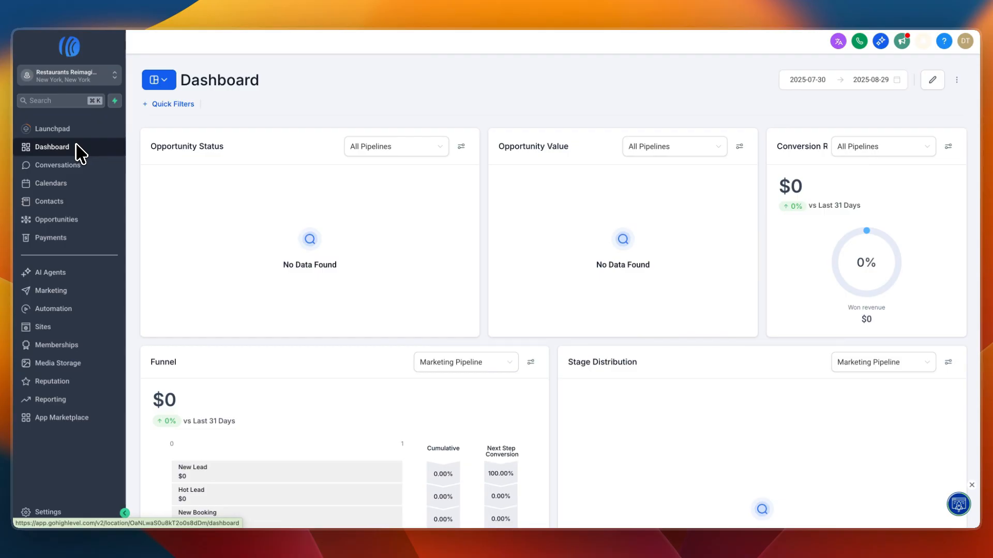
click(79, 310)
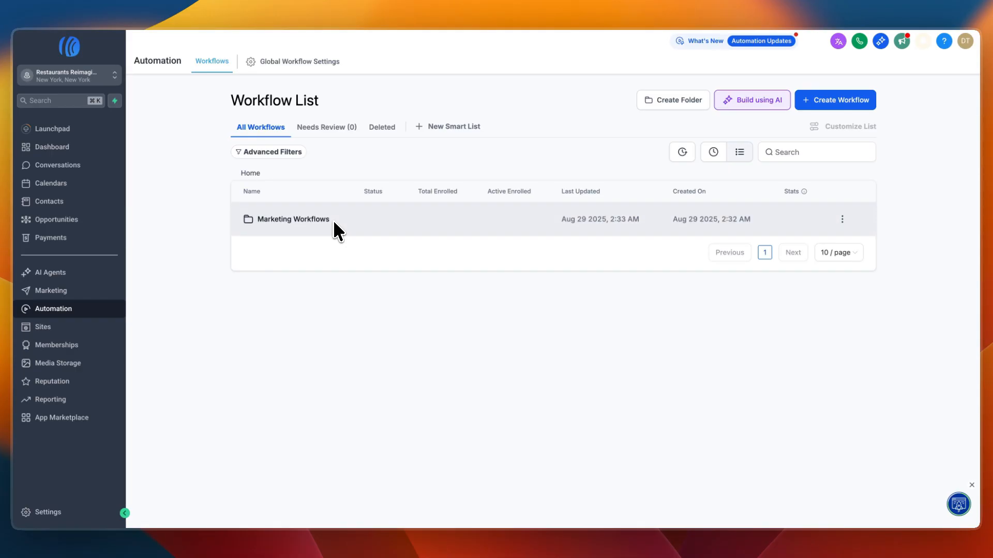
click(36, 272)
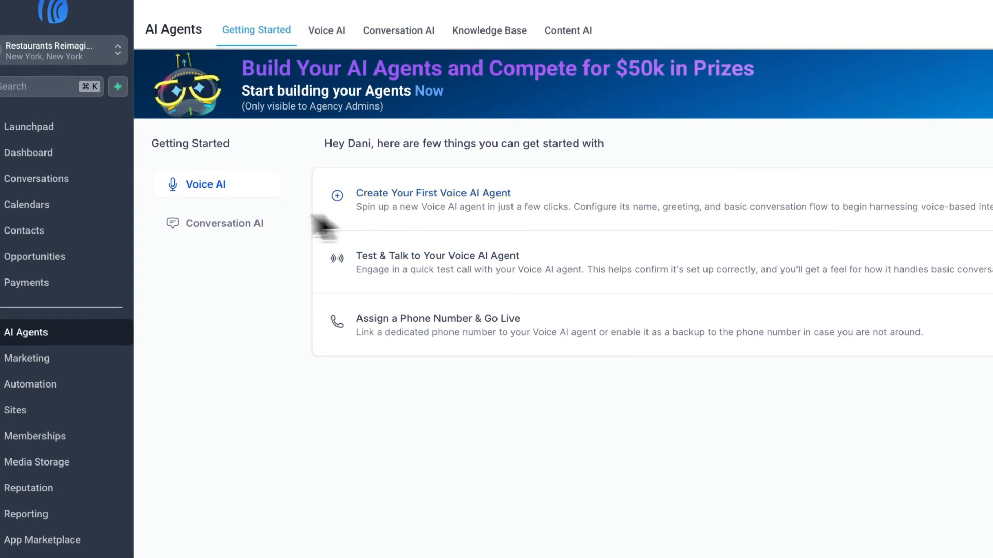
click(230, 223)
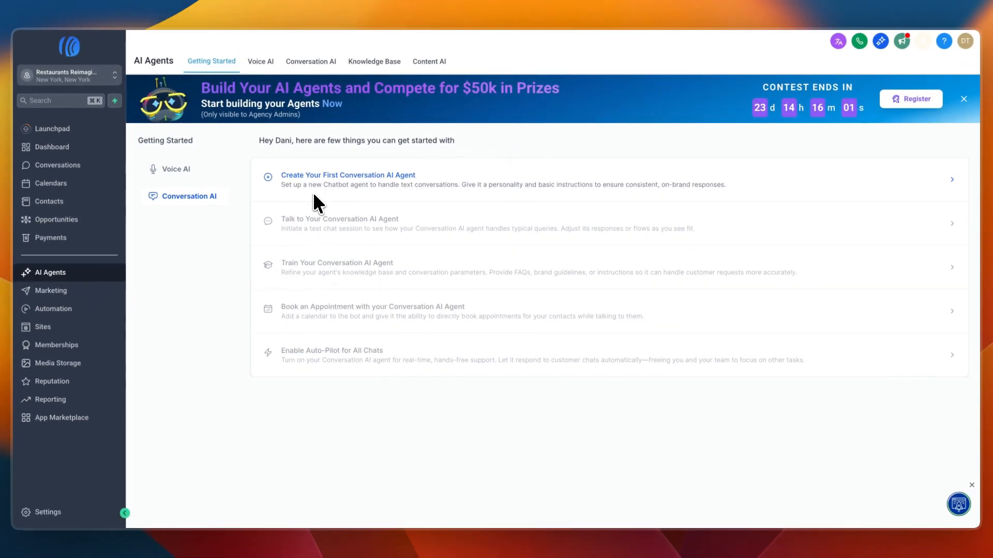
- Open the Steak Restaurant website to view its pages
click(74, 331)
click(219, 63)
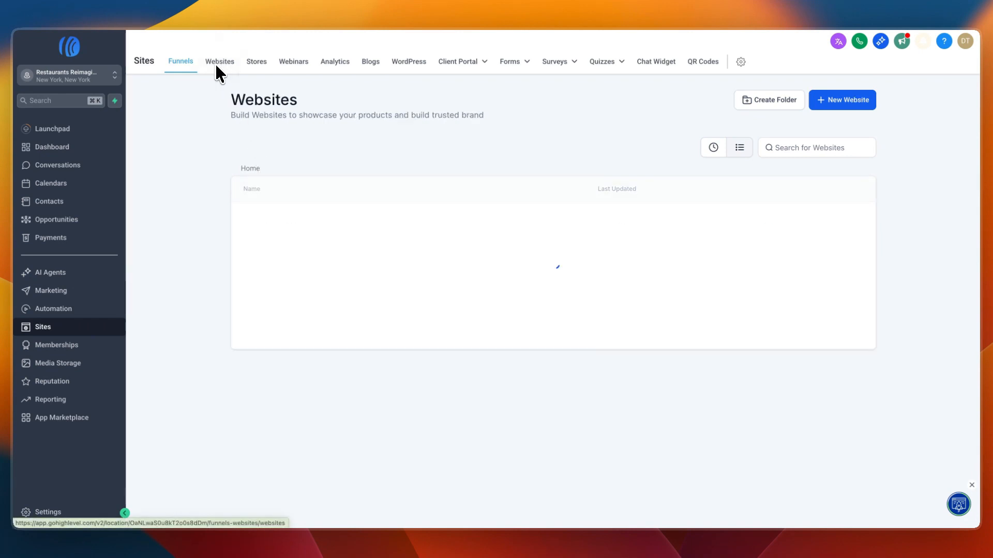
click(275, 217)
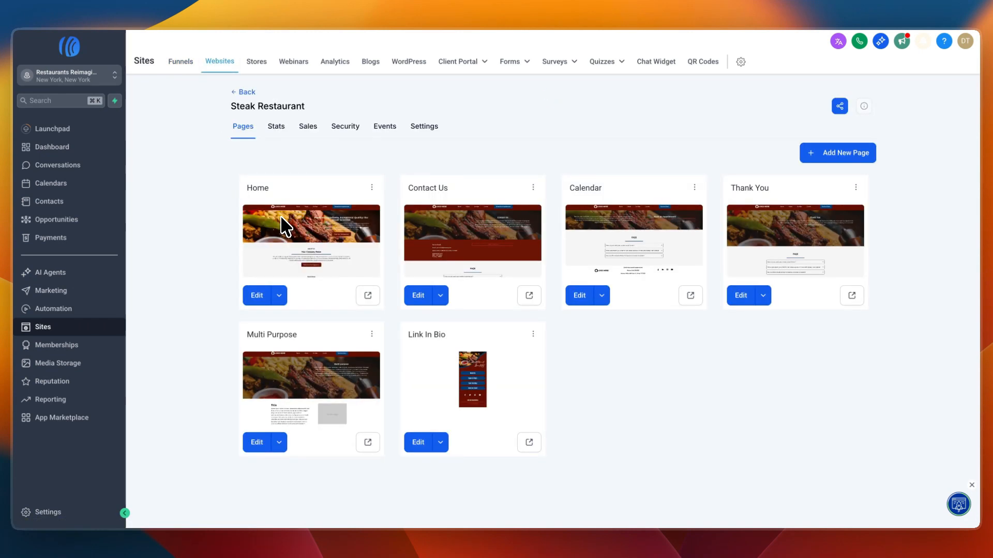
- Look through the sub-account's workflow list, conversations, launchpad and dashboard
click(53, 309)
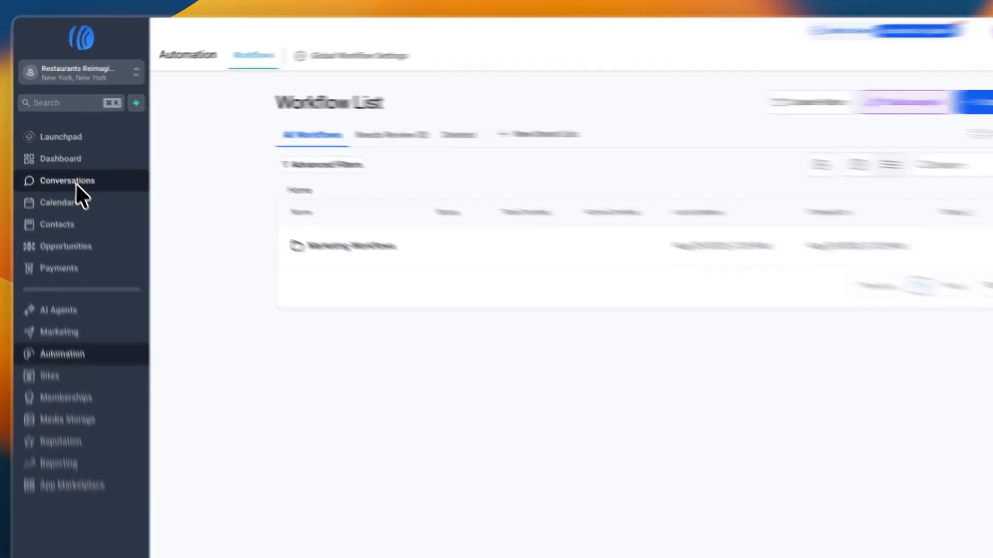
click(76, 184)
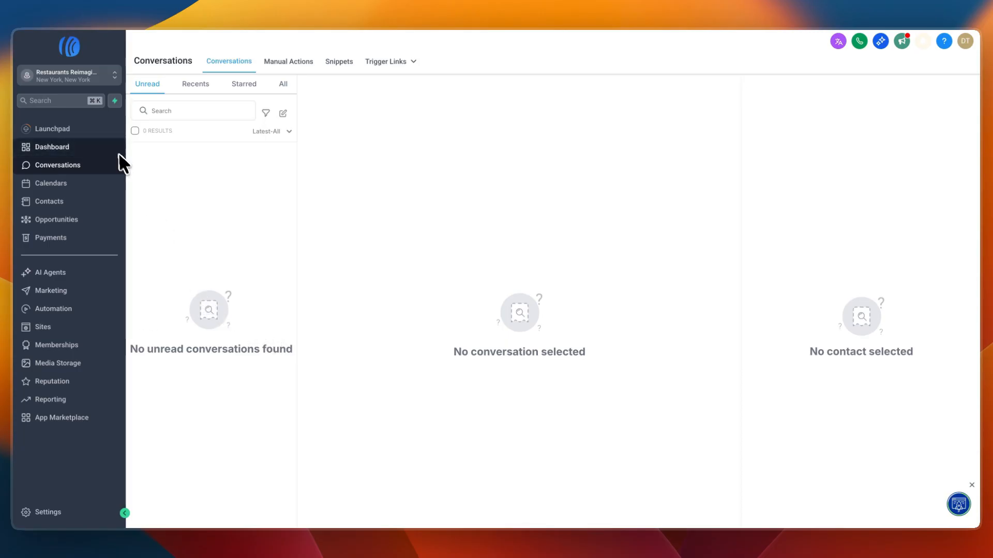
click(82, 130)
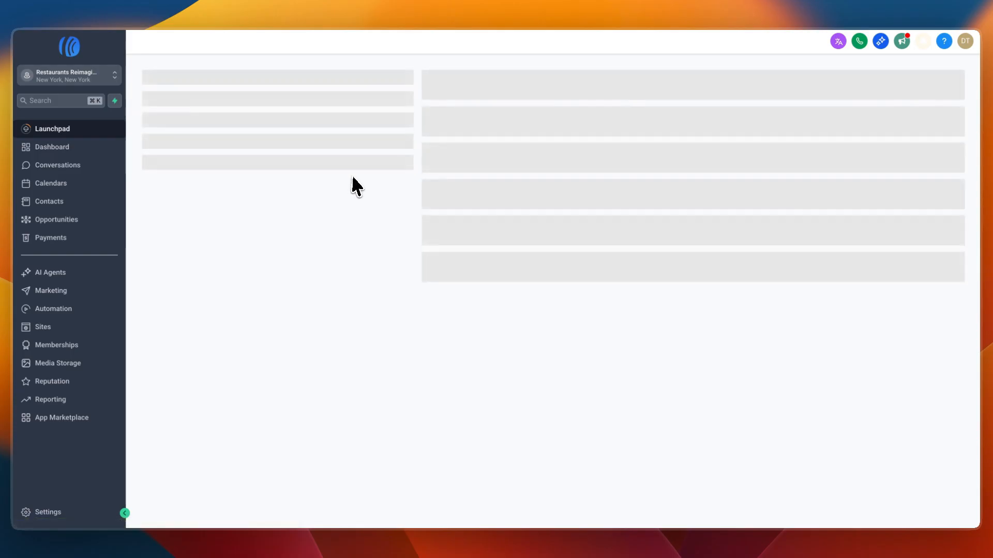
click(55, 148)
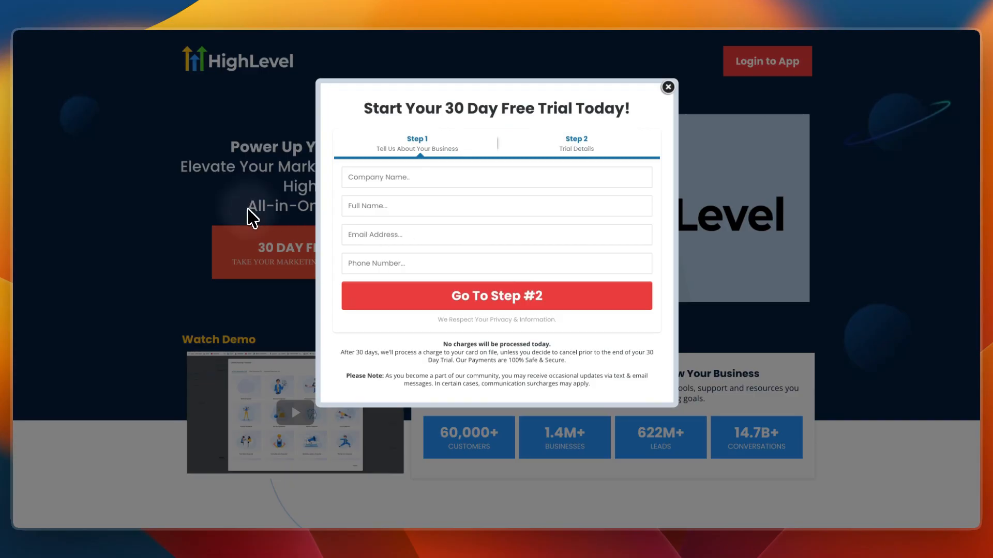
- Close the 30-day free trial sign-up form on the HighLevel website
click(667, 87)
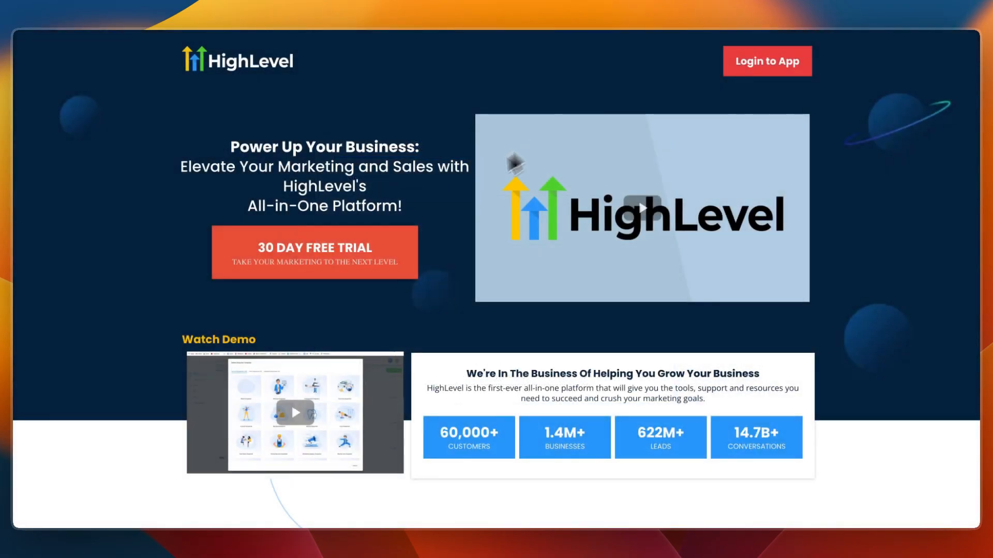